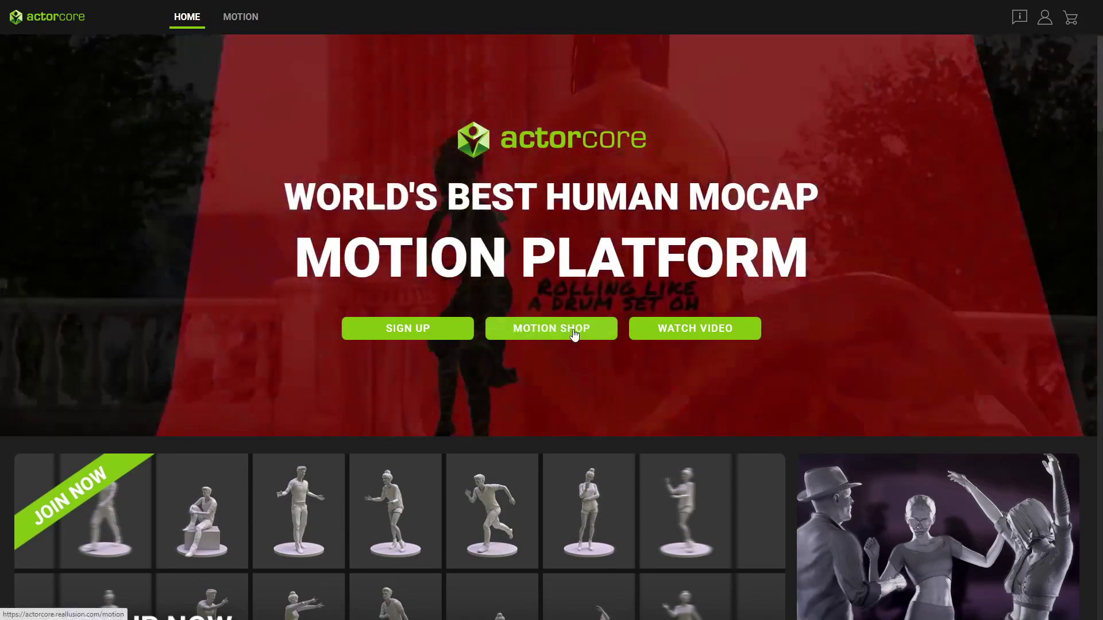
Step: Browse ActorCore's Motion store by Packs and open the Assassin Moves pack details
click(573, 331)
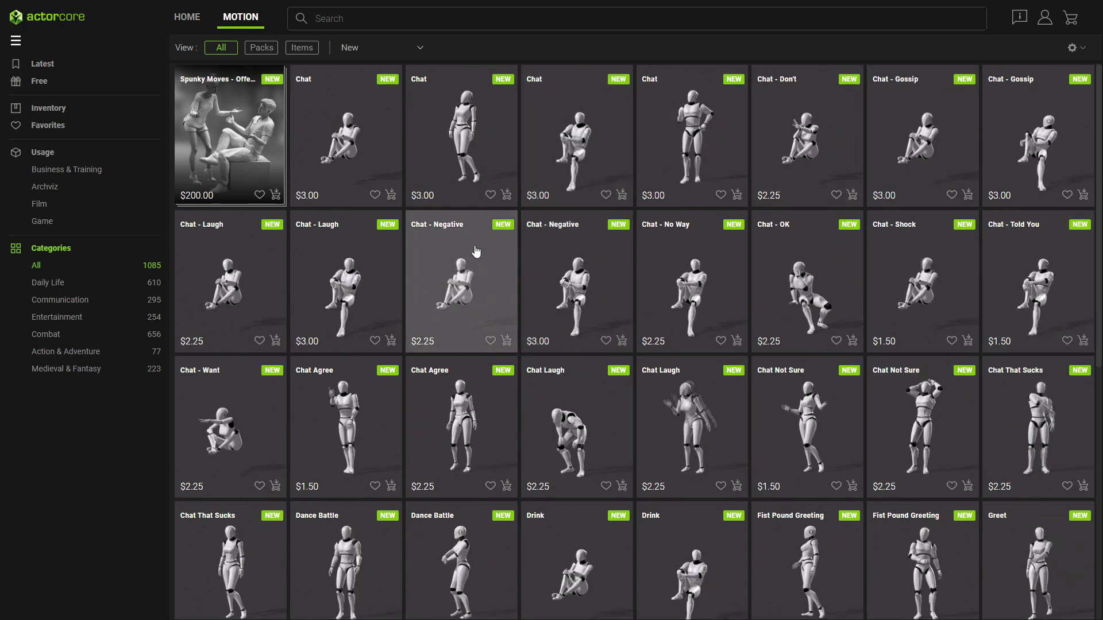
click(271, 50)
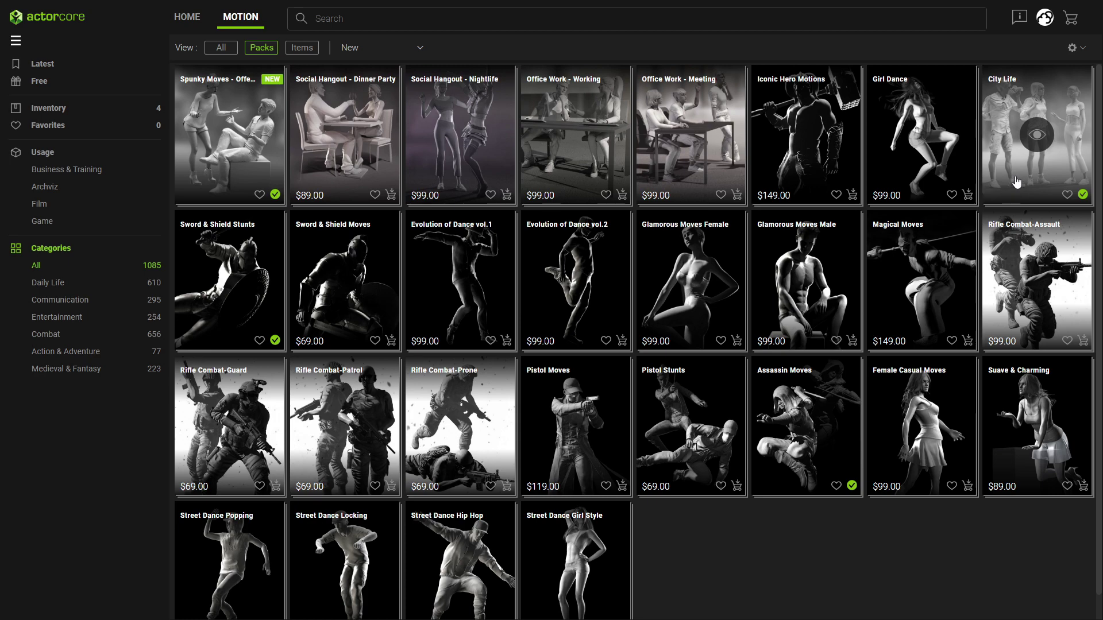
click(788, 471)
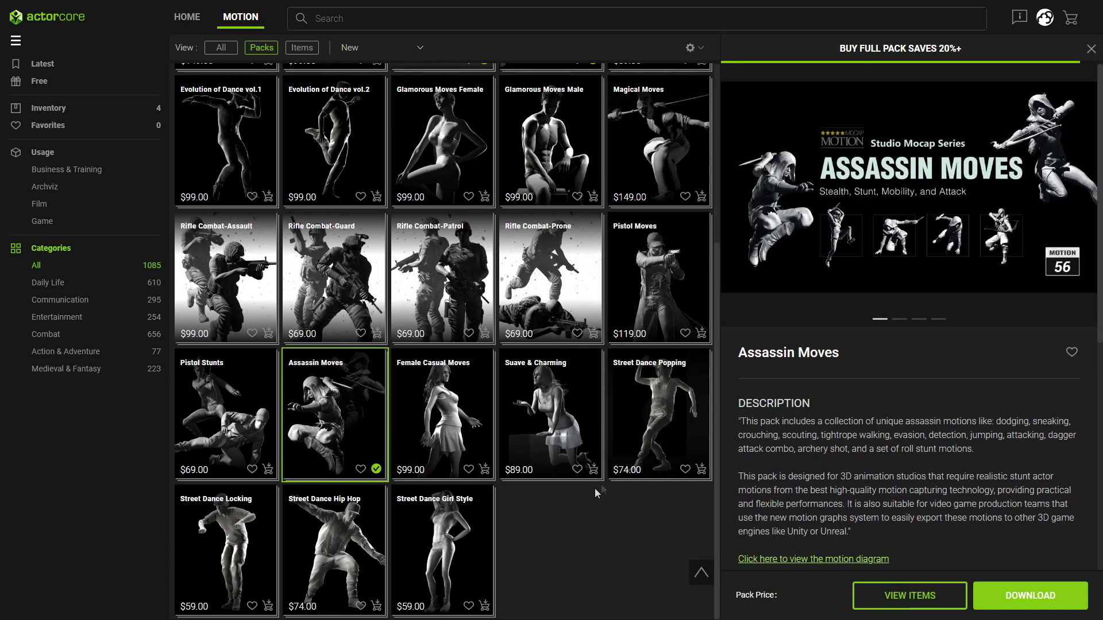
Step: Scroll through the Assassin Moves pack's individual motions, then bring up its motion diagram
click(333, 418)
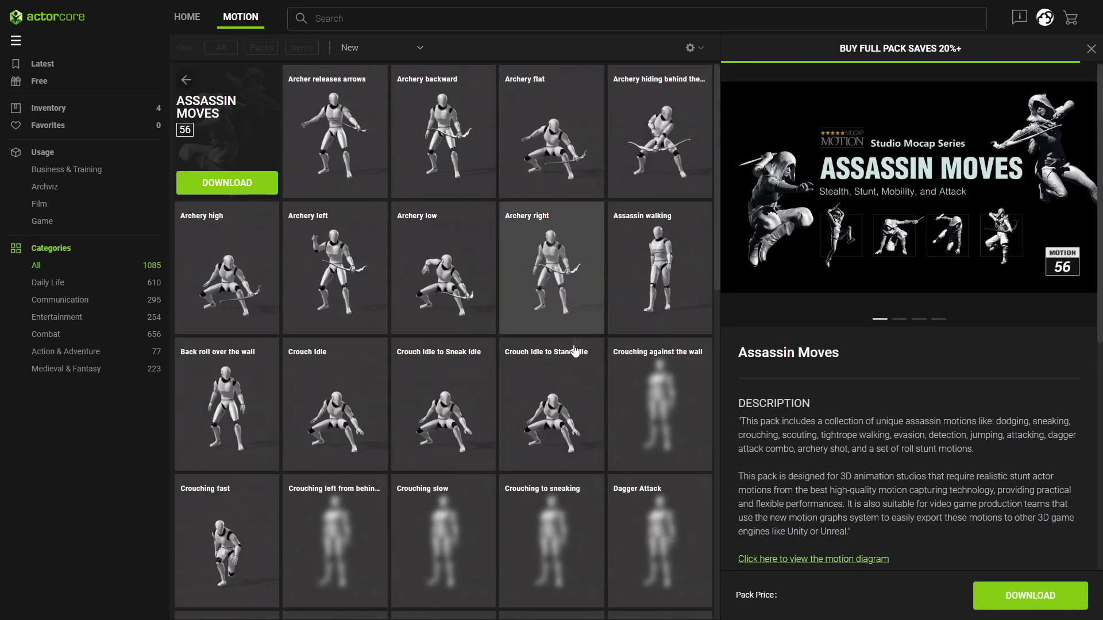
scroll(624, 308, down, 4)
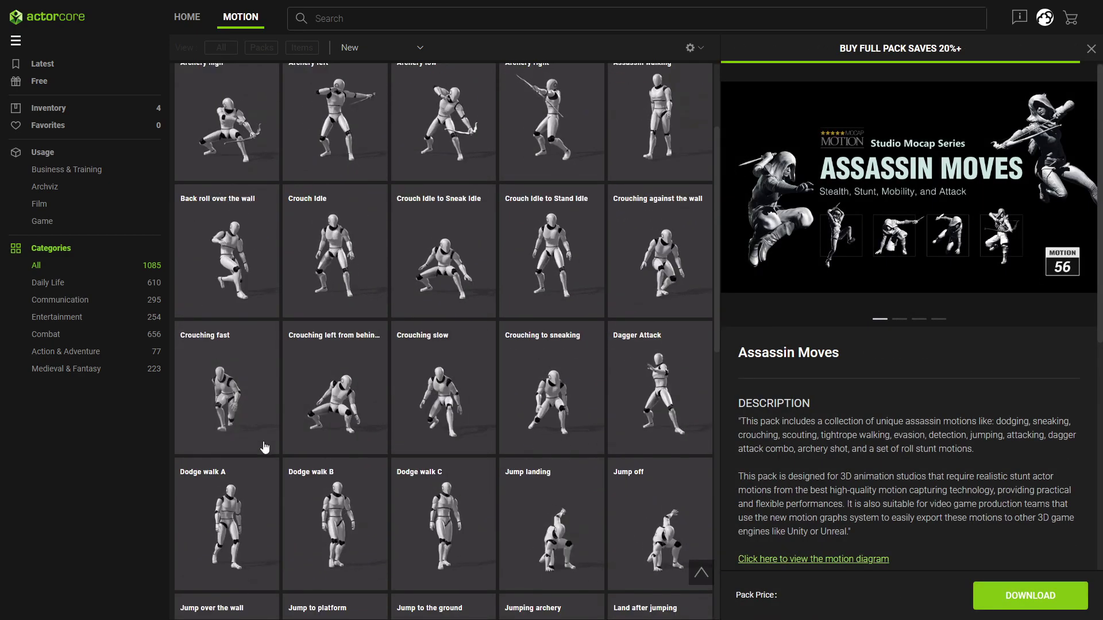
scroll(432, 416, down, 3)
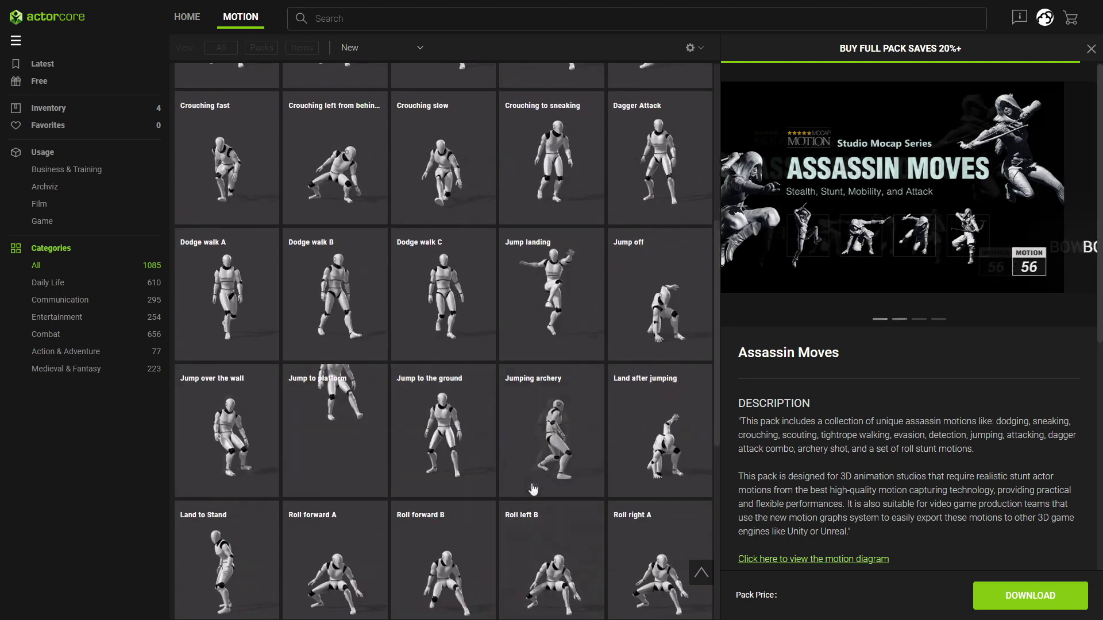
scroll(536, 475, down, 2)
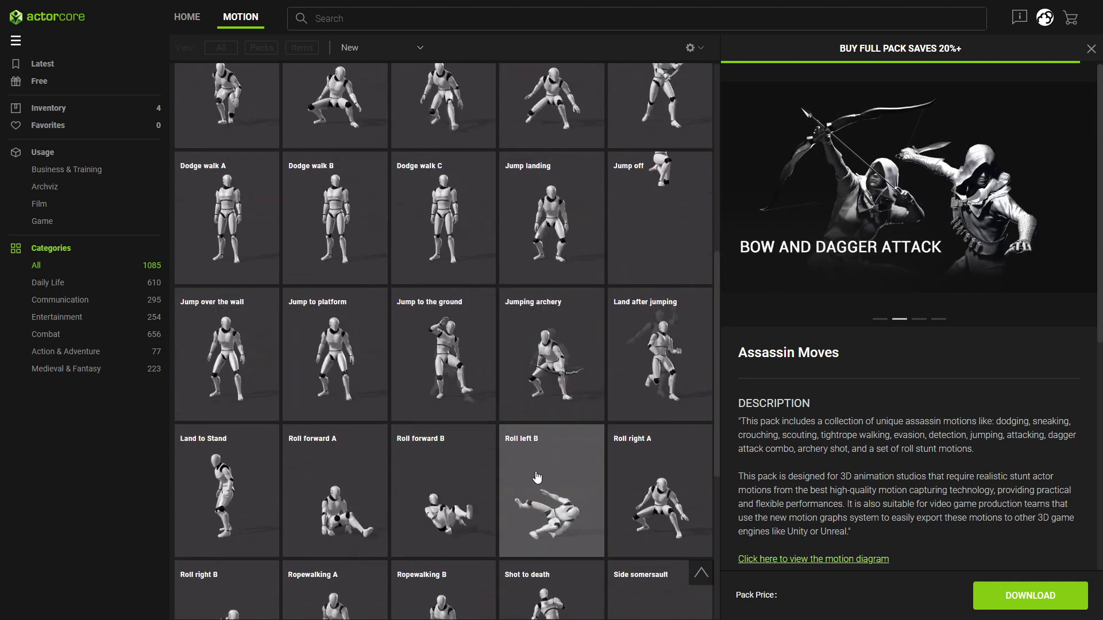
scroll(537, 476, down, 1)
scroll(797, 411, down, 2)
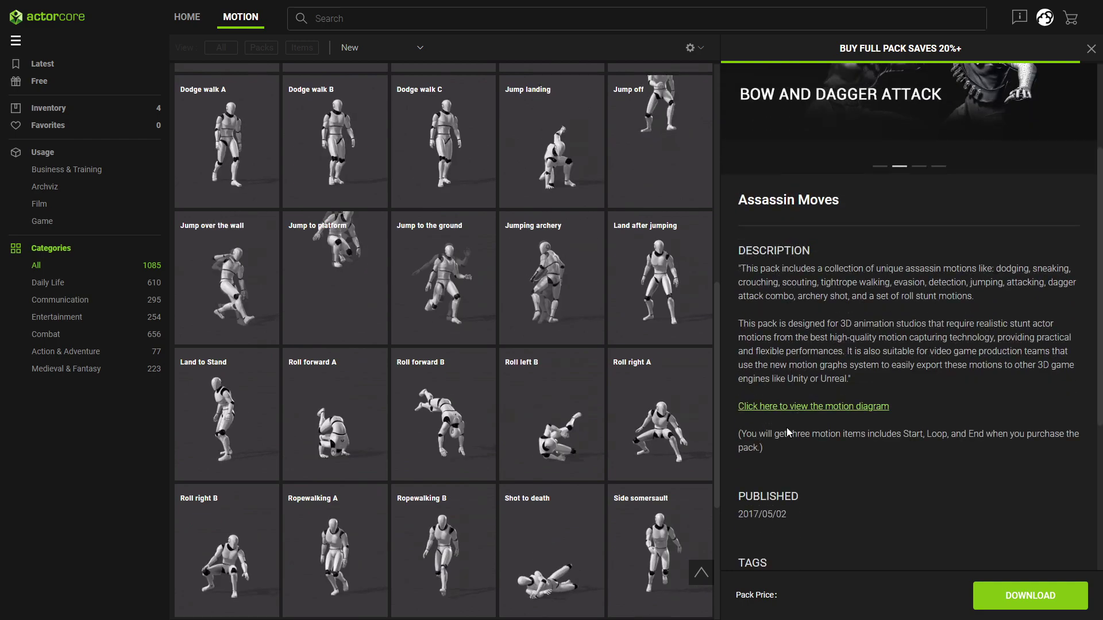
click(764, 409)
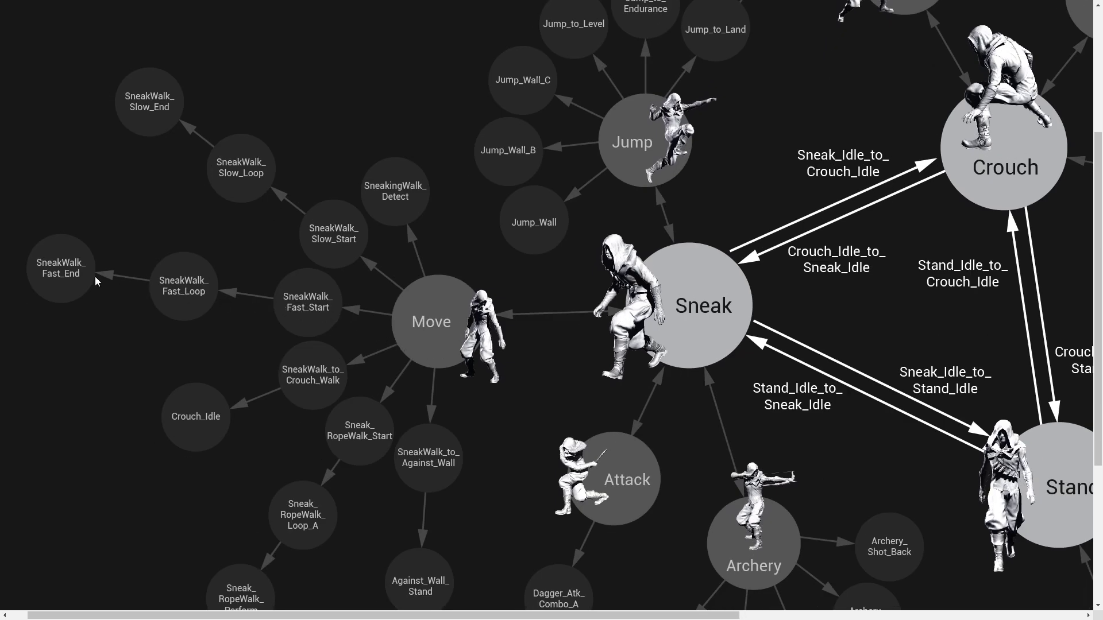
Step: Pan around the Assassin Moves motion diagram to inspect how Sneak, Crouch and Stand connect
scroll(517, 367, down, 4)
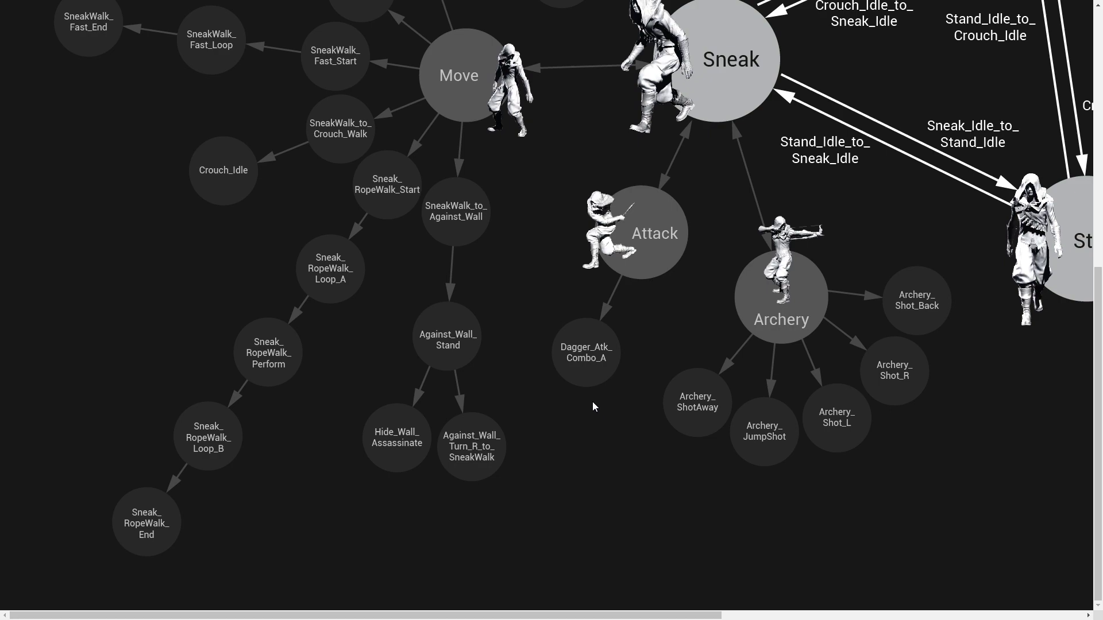
scroll(592, 402, right, 3)
scroll(592, 402, up, 1)
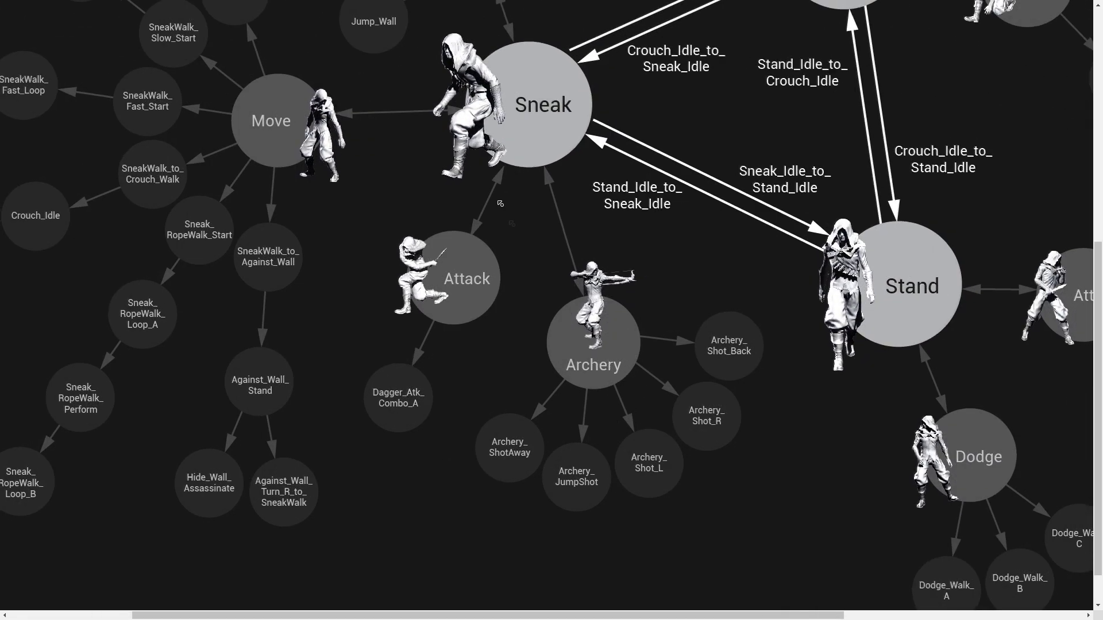
scroll(381, 305, up, 7)
scroll(381, 305, left, 2)
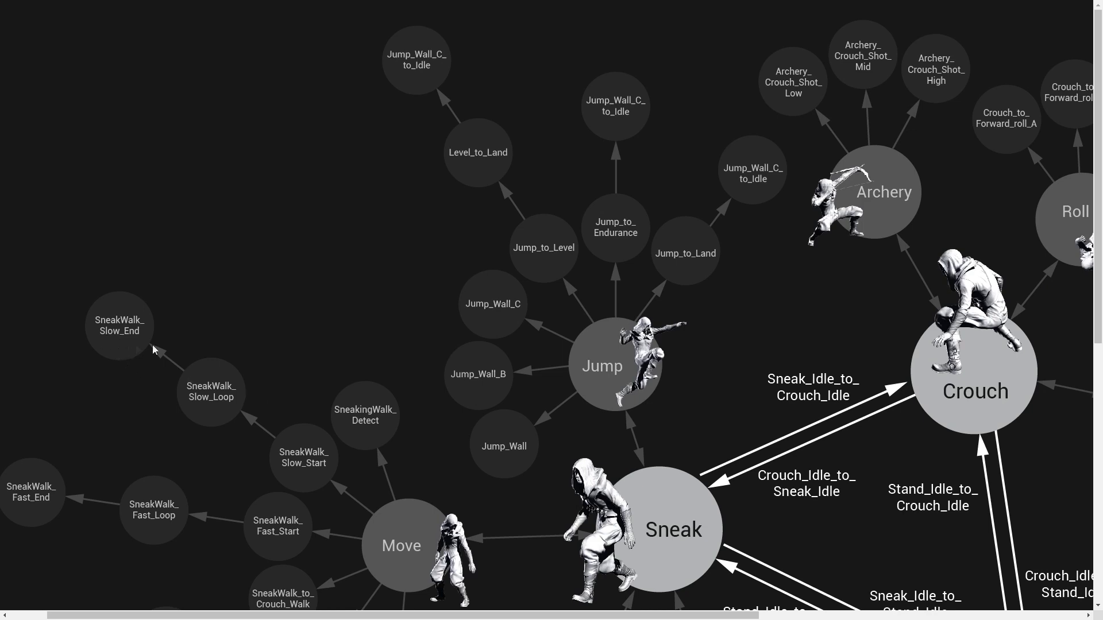
scroll(354, 375, right, 6)
scroll(321, 385, down, 3)
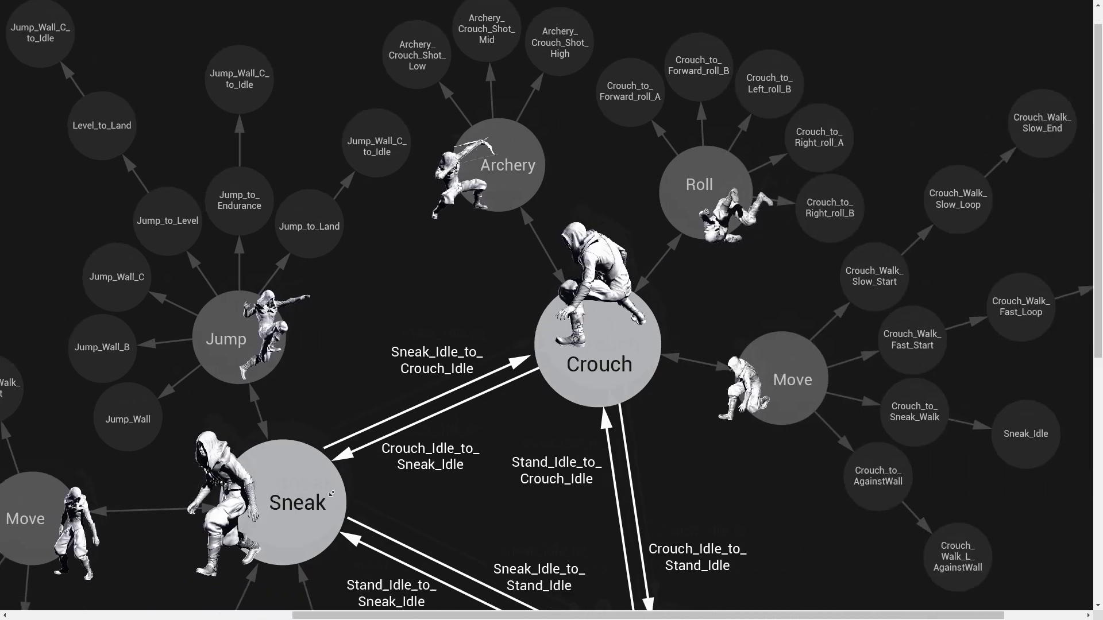
scroll(608, 391, up, 3)
scroll(643, 421, right, 3)
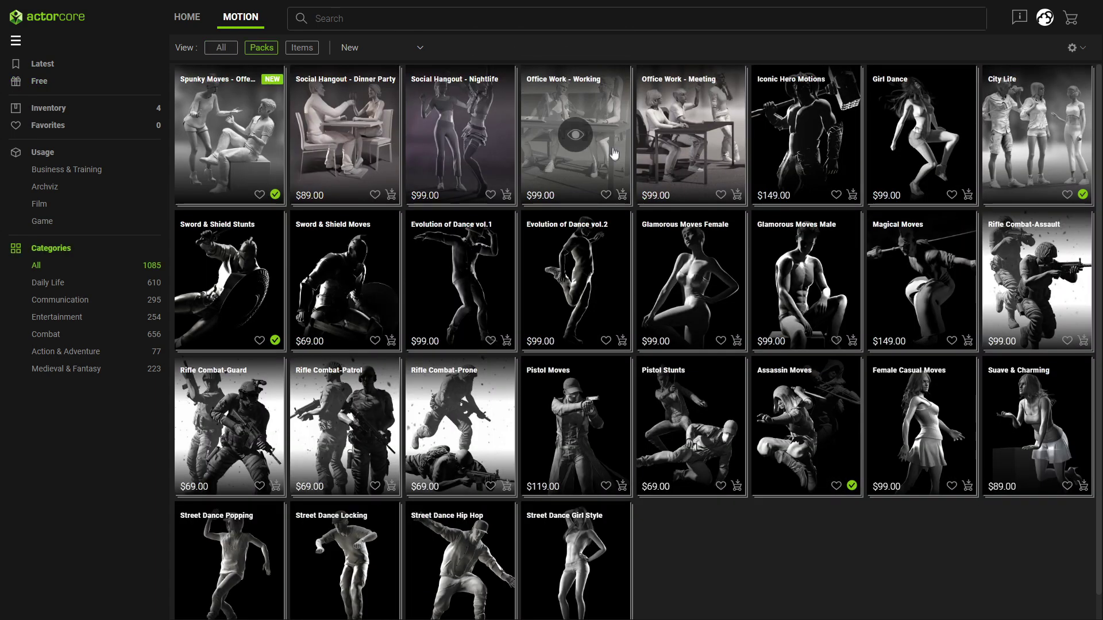
Step: Acquire the Office Work - Working pack from its details page
click(544, 161)
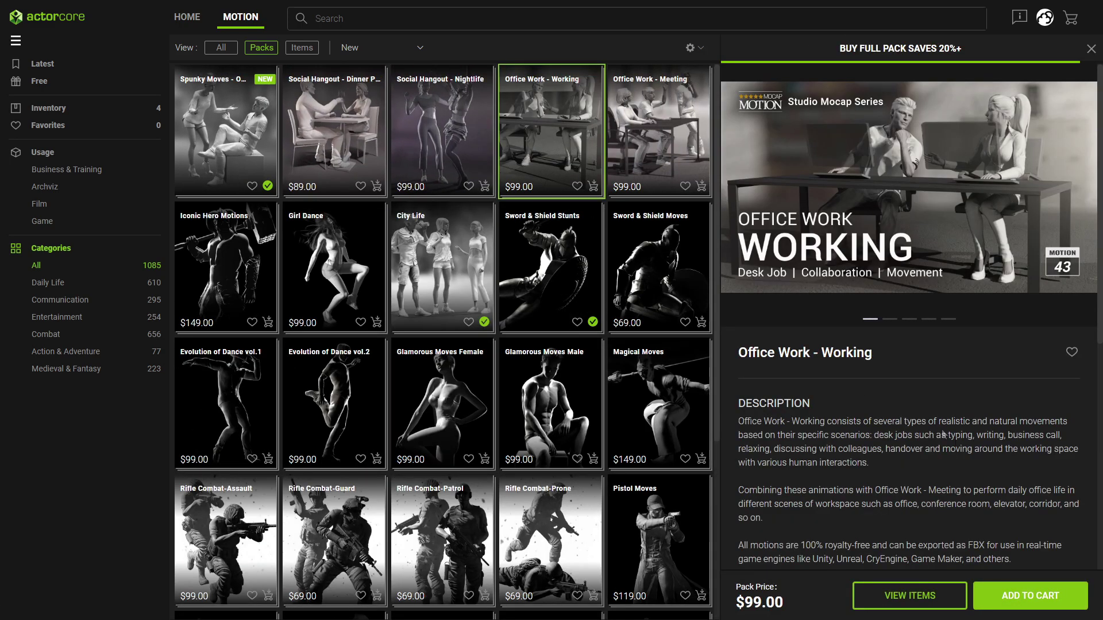
click(1055, 599)
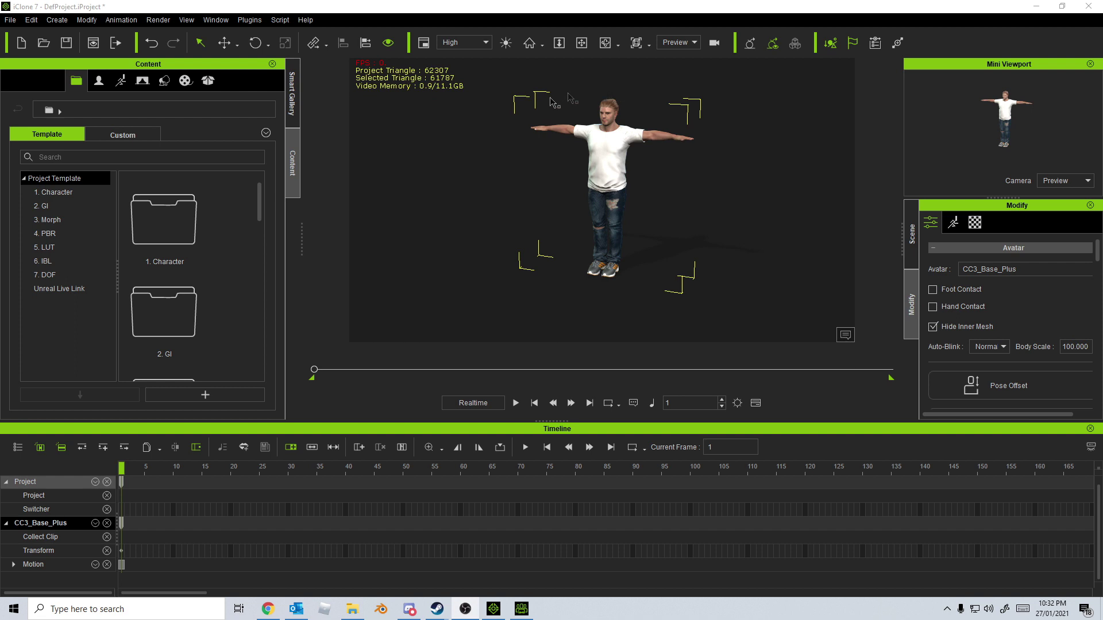
Step: Show the Animation packs in iClone's Smart Gallery and drop Office Work - Working onto the scene
scroll(611, 208, up, 5)
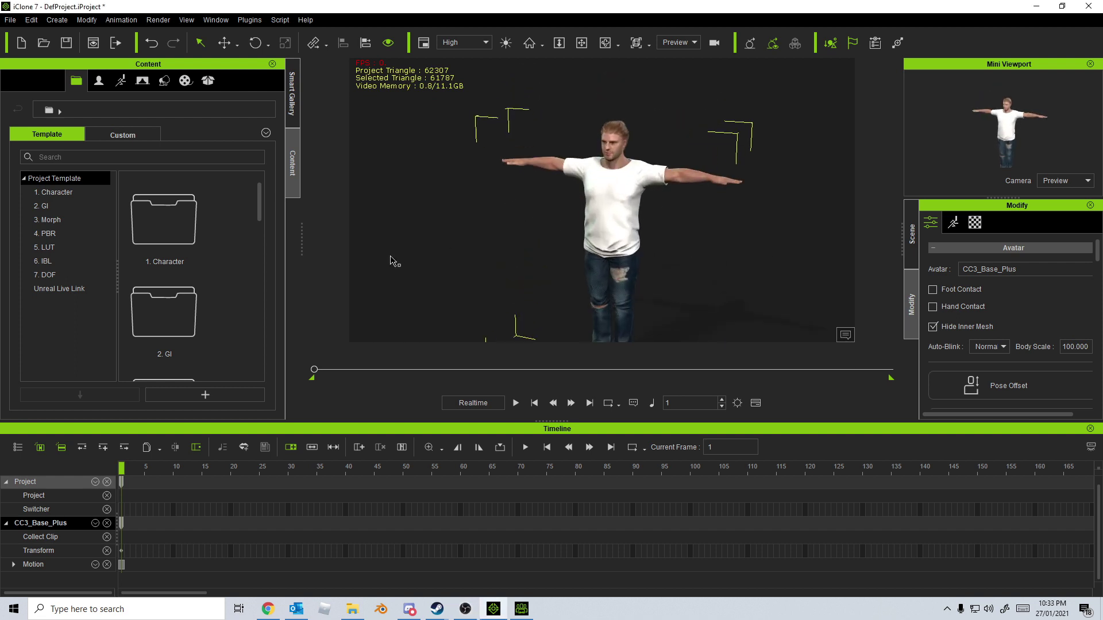
click(291, 97)
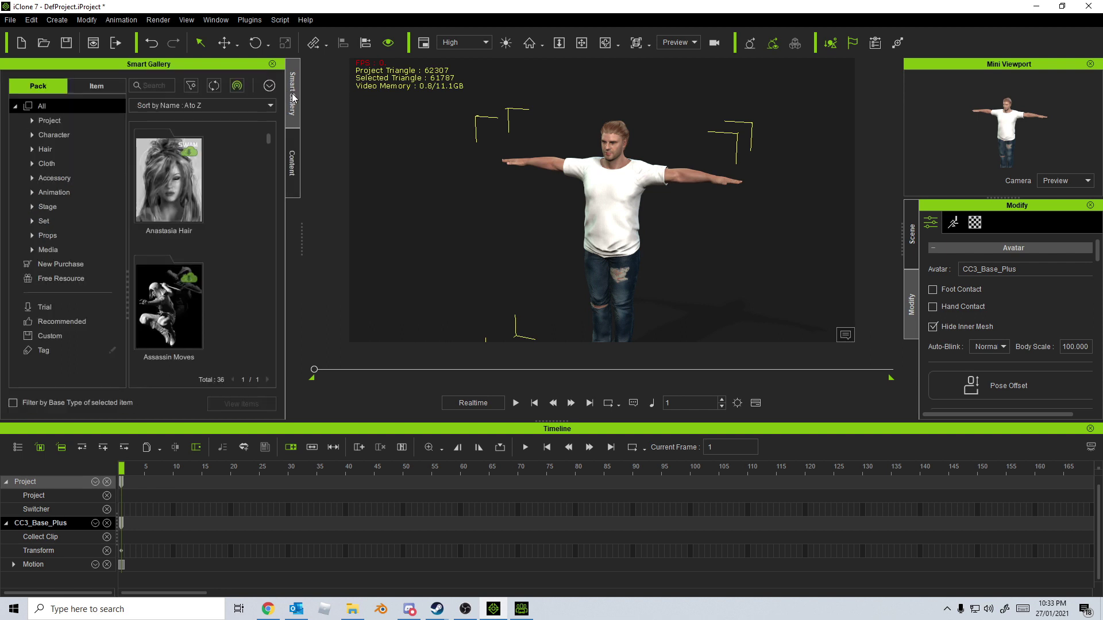
click(71, 191)
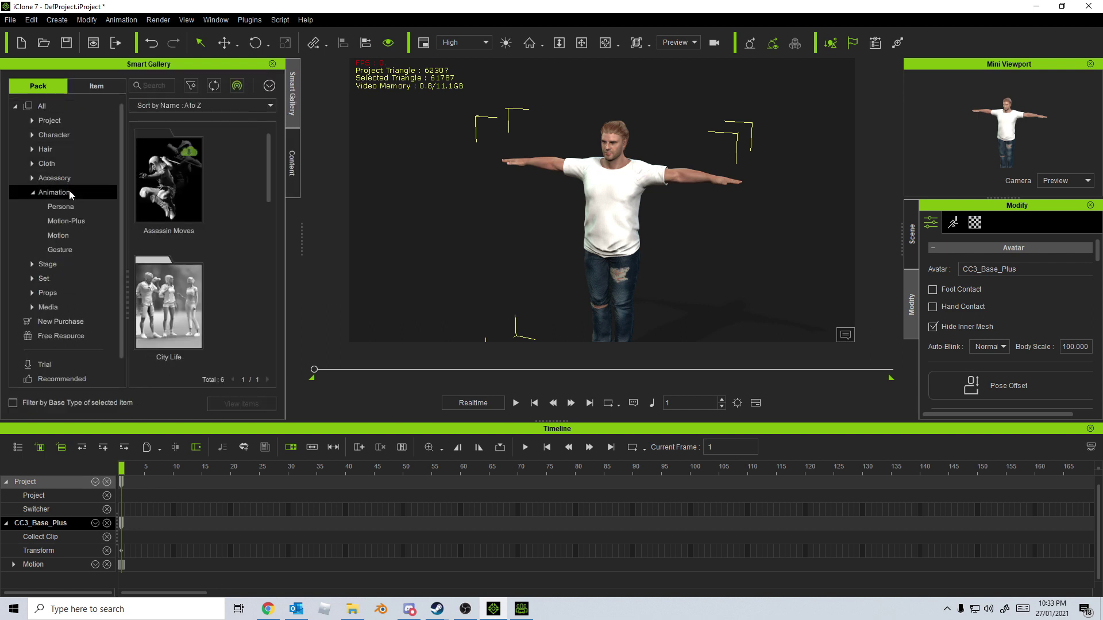
drag(268, 160, 268, 305)
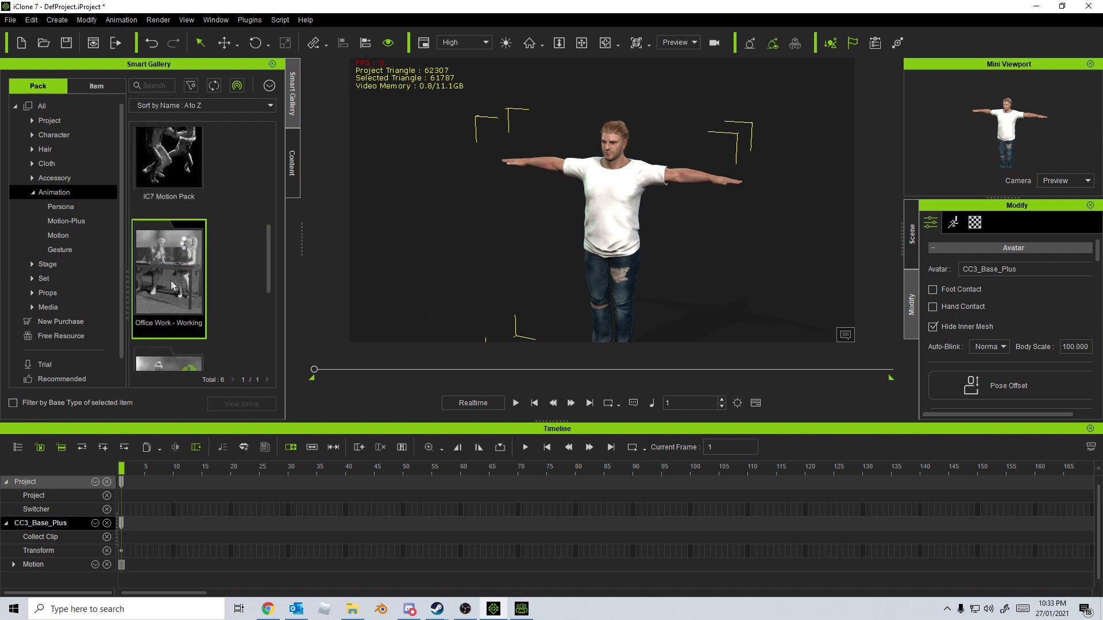
scroll(177, 287, down, 1)
drag(177, 287, 352, 282)
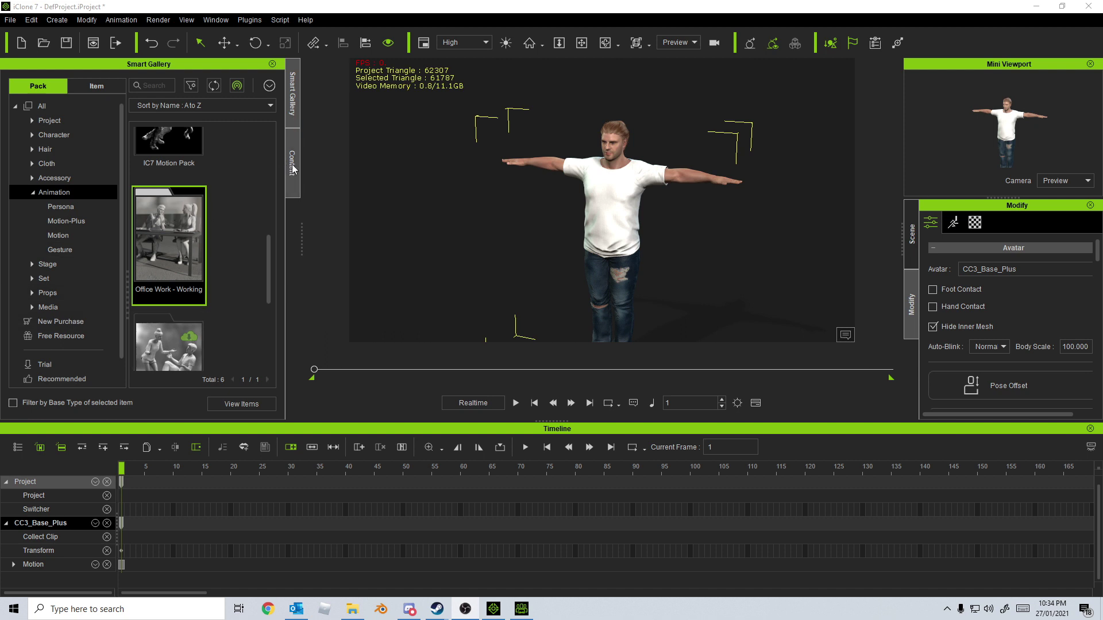
Step: Browse Animation > Motion > Studio Mocap-Office Work-Working > Collaboration in the Content library
click(293, 167)
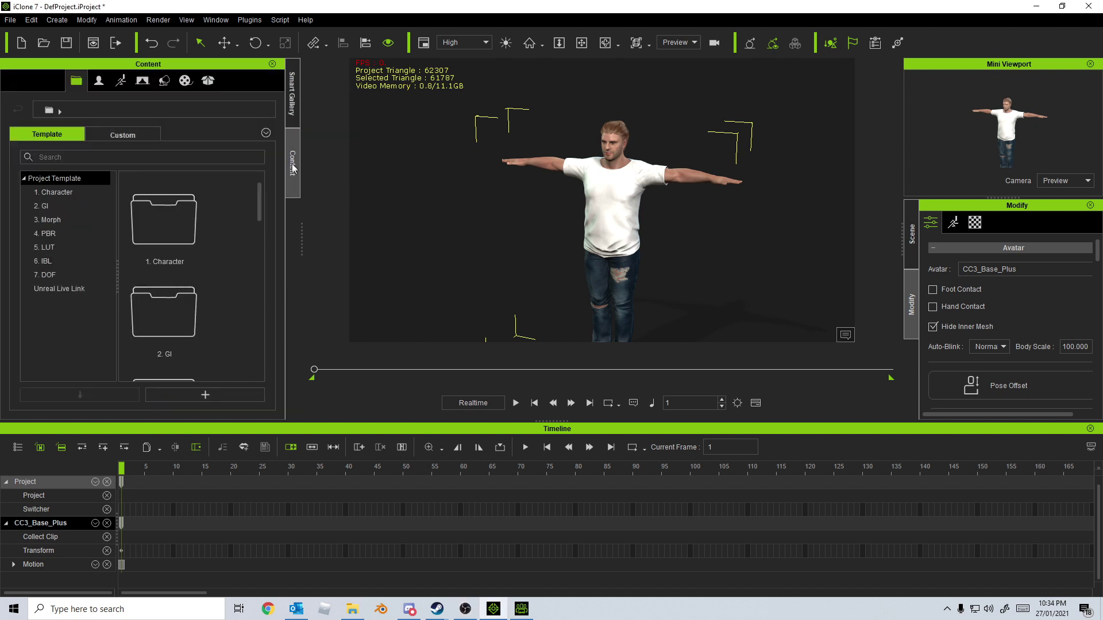
click(121, 84)
click(29, 220)
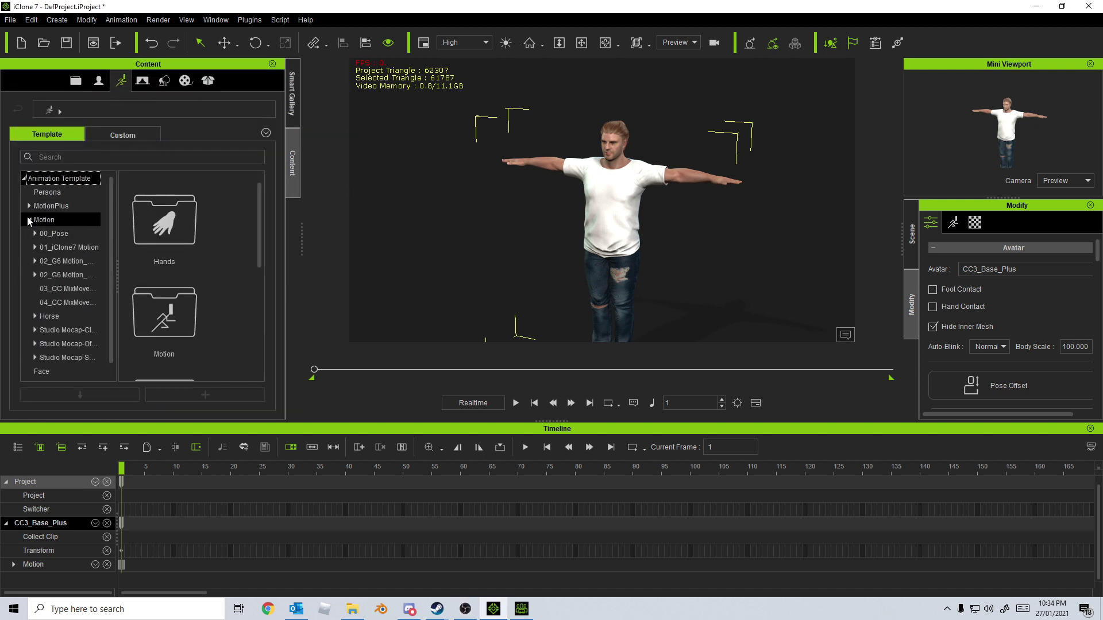
drag(119, 275, 161, 274)
click(50, 347)
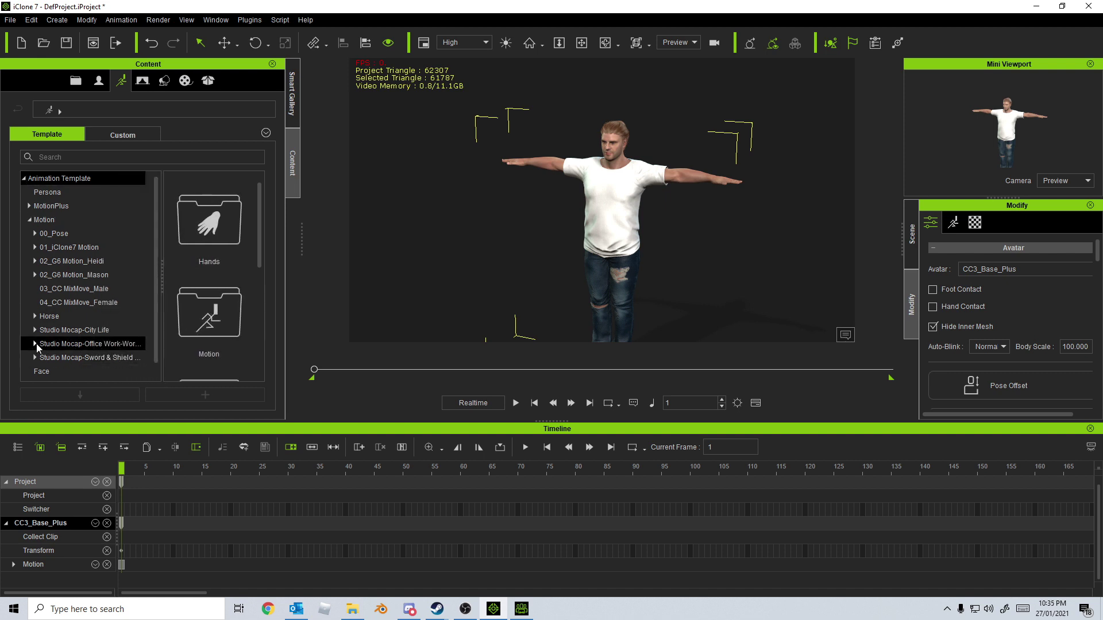
click(36, 344)
scroll(57, 324, down, 1)
click(90, 305)
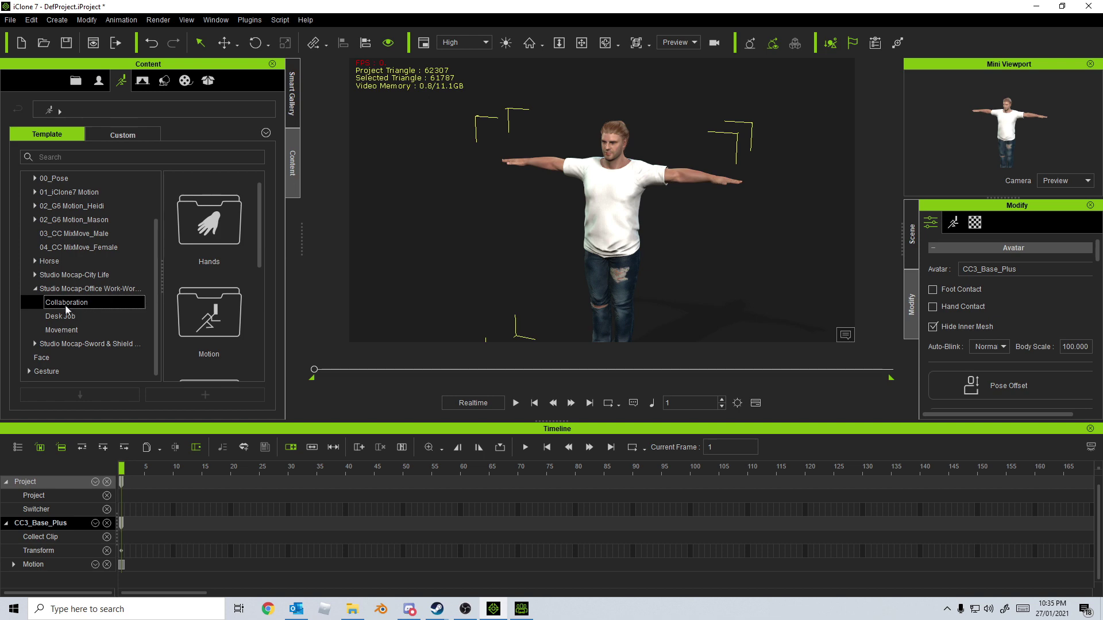
drag(303, 238, 443, 238)
Step: Apply Desk_TalkOver_M to the CC3_Base_Plus character and play the motion
drag(246, 278, 170, 279)
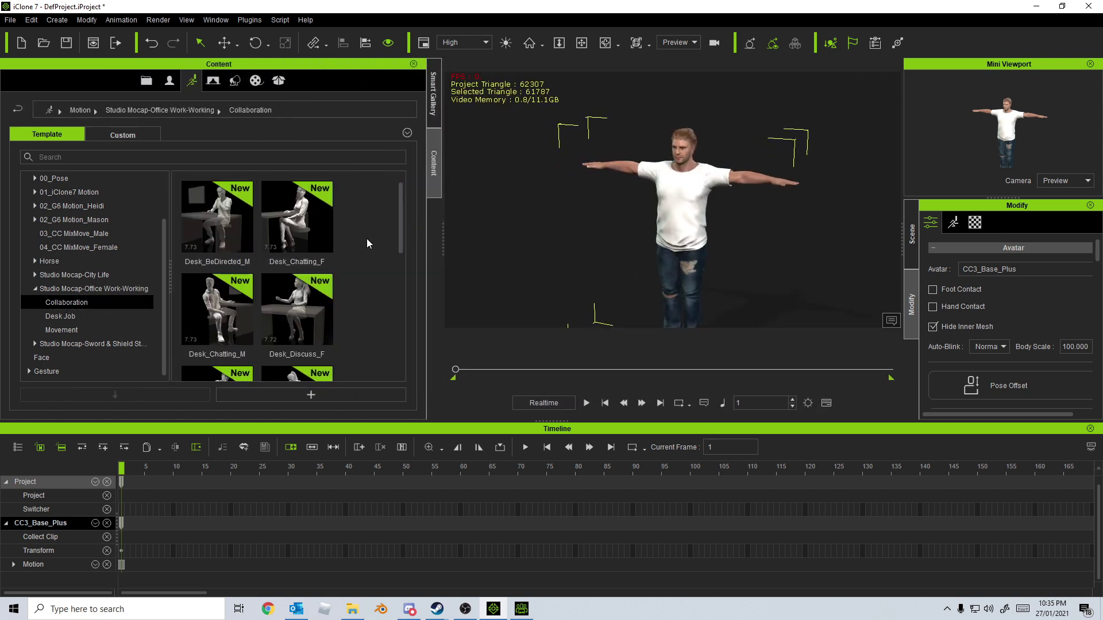
scroll(366, 239, down, 5)
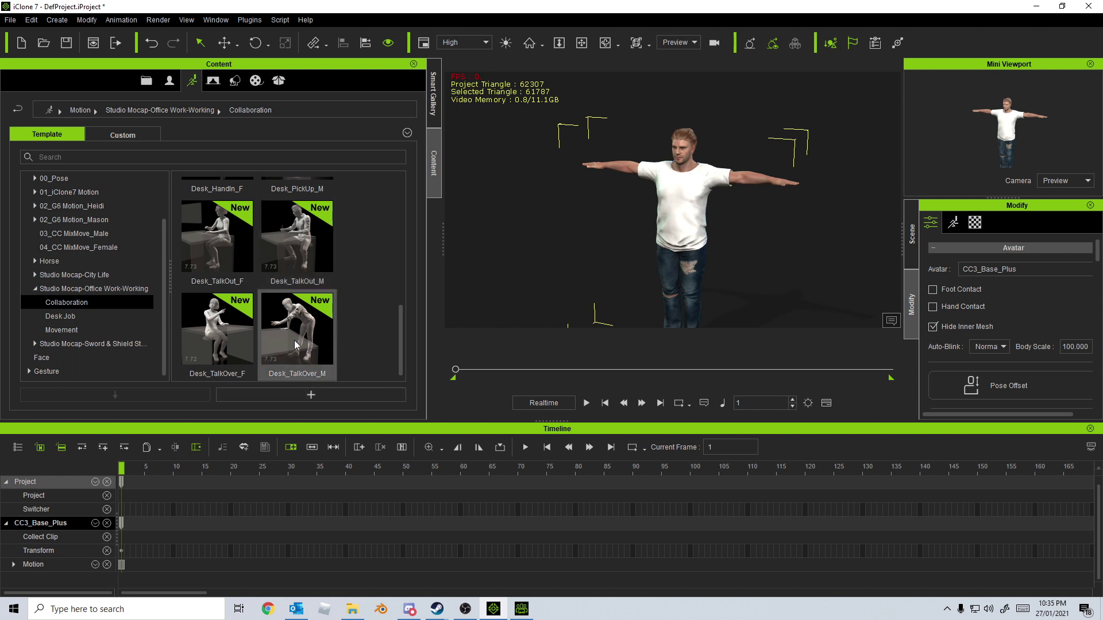
drag(294, 345, 679, 208)
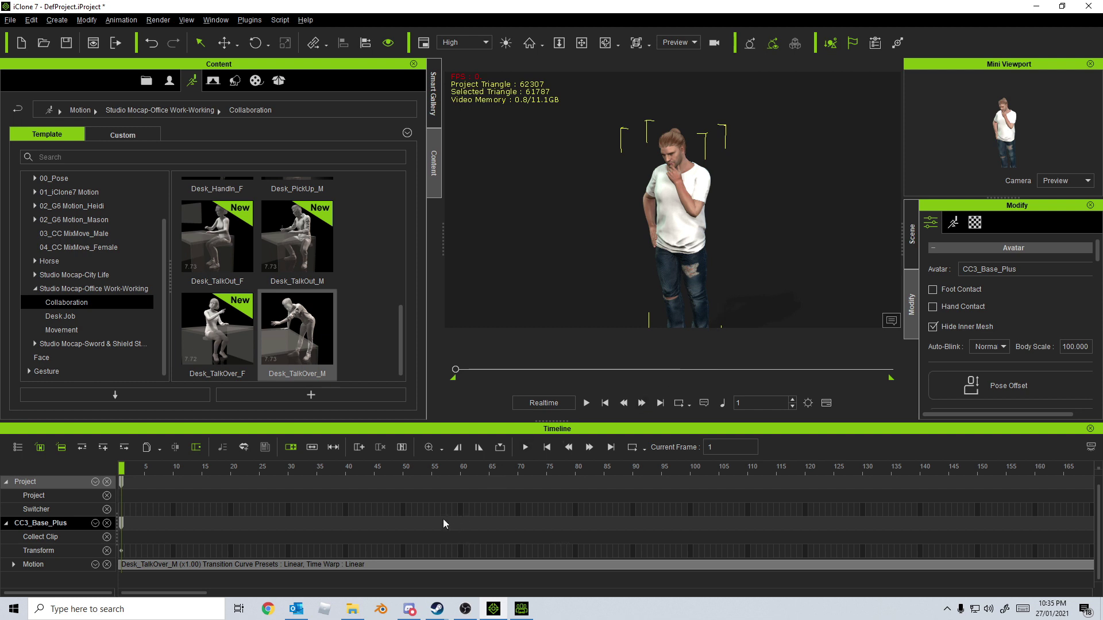
scroll(438, 518, down, 3)
scroll(439, 519, down, 4)
click(583, 469)
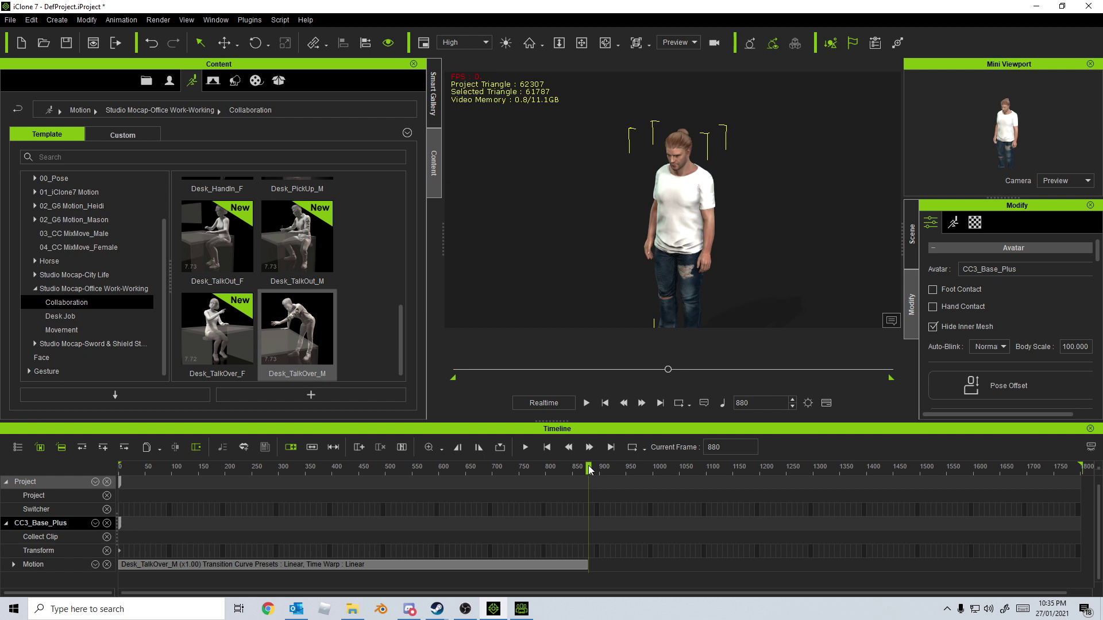
click(586, 403)
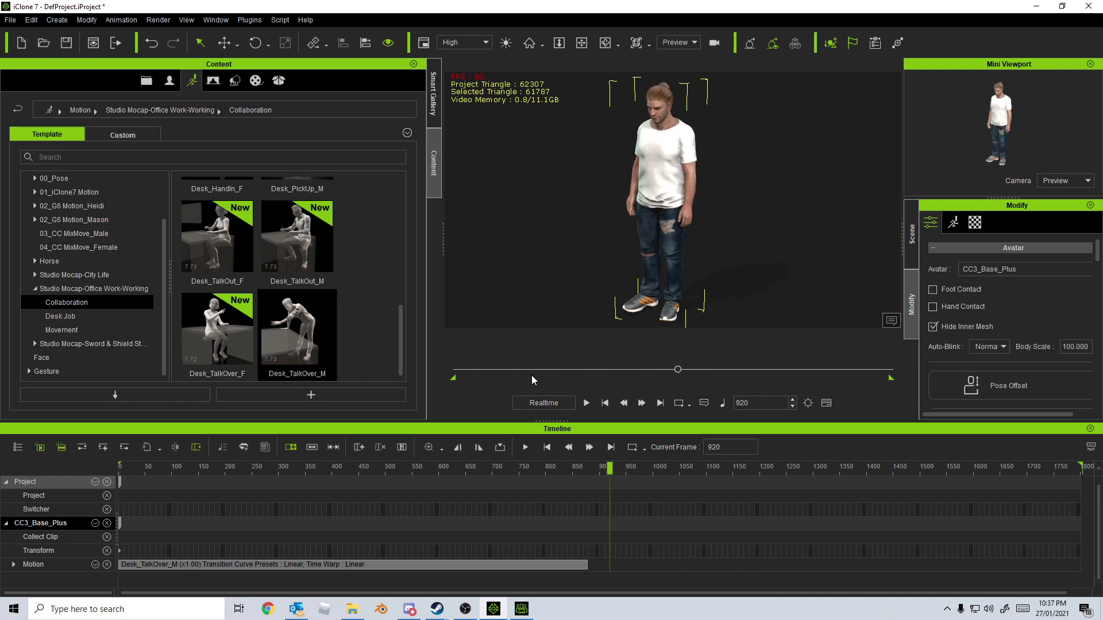
Step: Add a second Desk_TalkOver_M clip overlapping the first and preview the blend
drag(310, 333, 678, 213)
drag(667, 567, 641, 567)
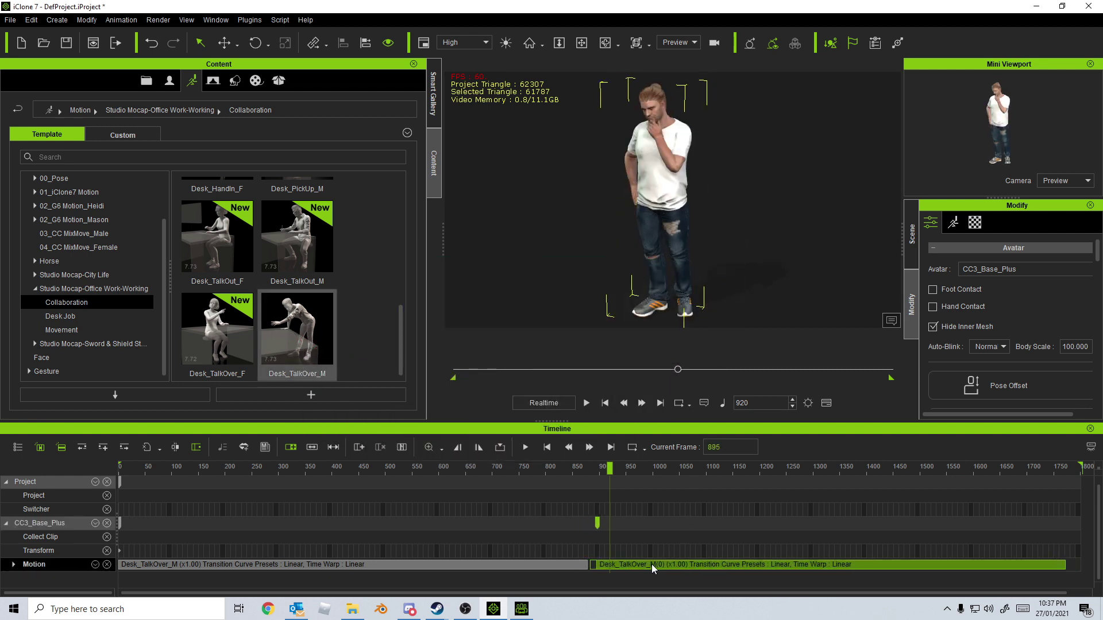
click(557, 468)
key(space)
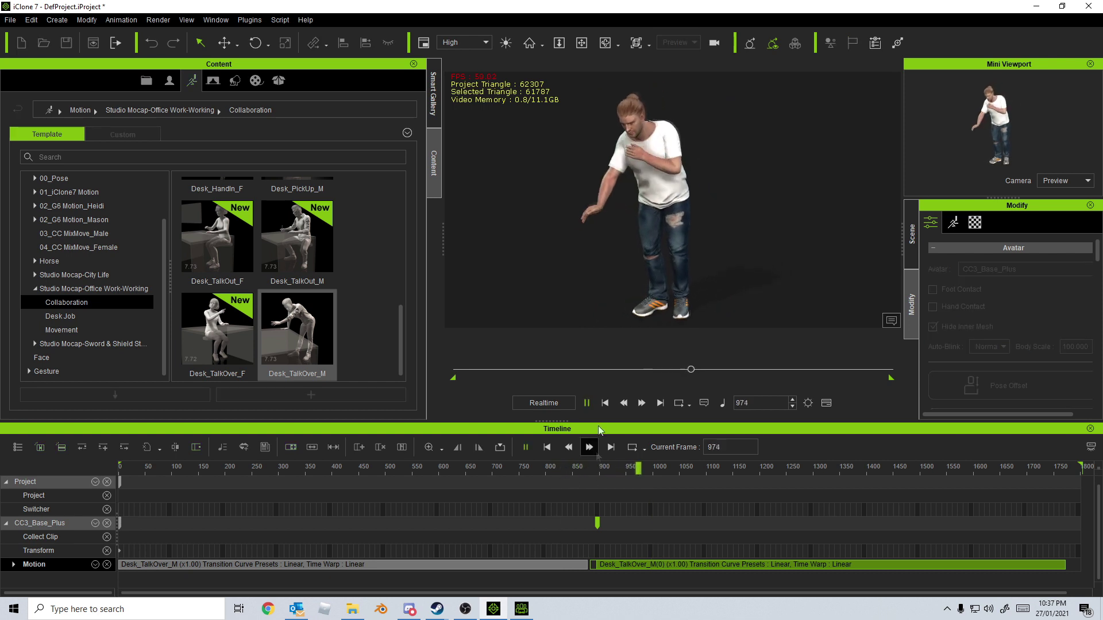
key(space)
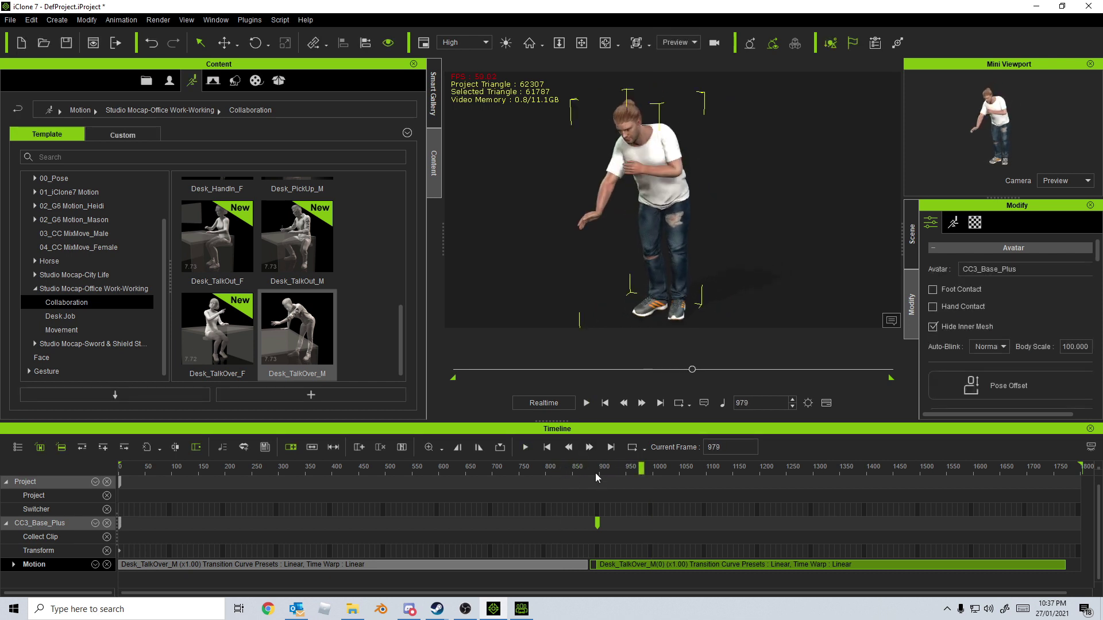
Step: Nudge the second clip slightly earlier and replay the transition up to frame 1757
drag(628, 565, 620, 567)
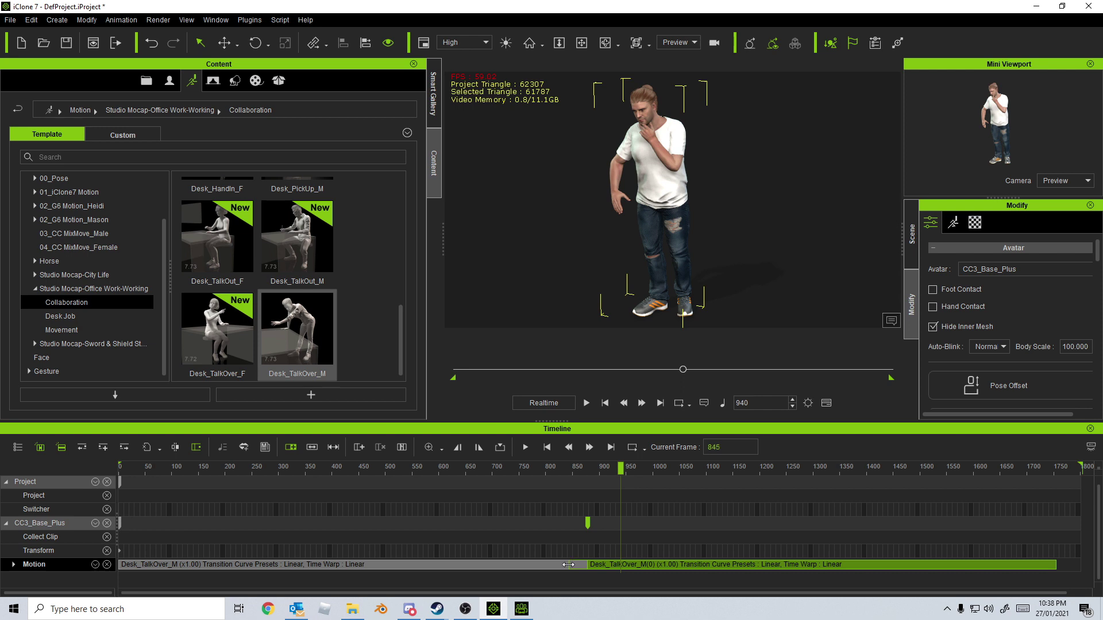
click(529, 469)
key(space)
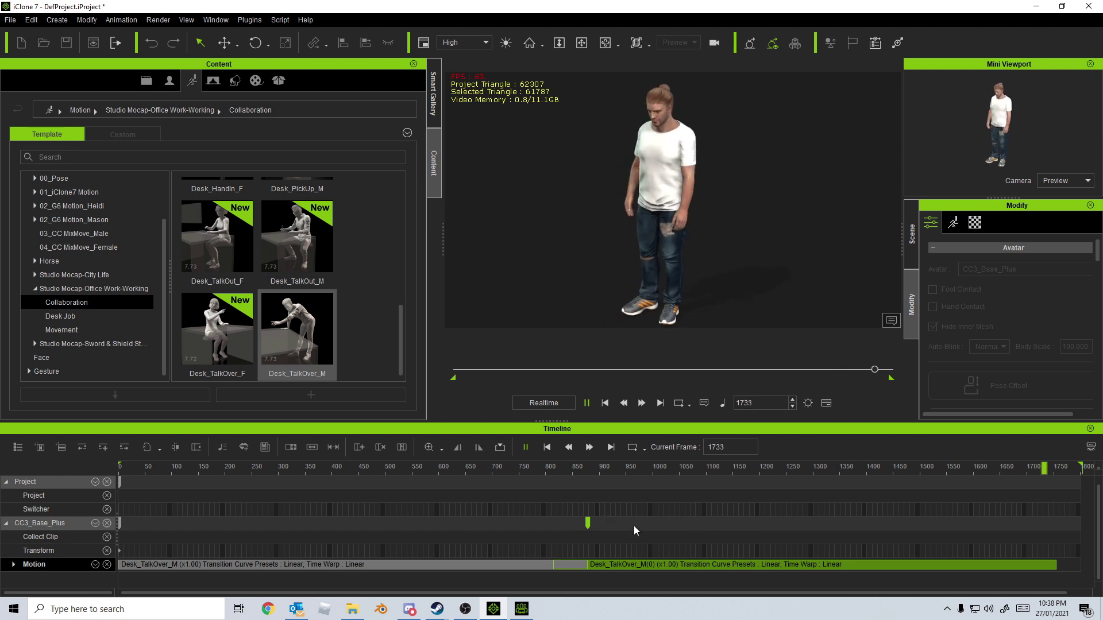
key(space)
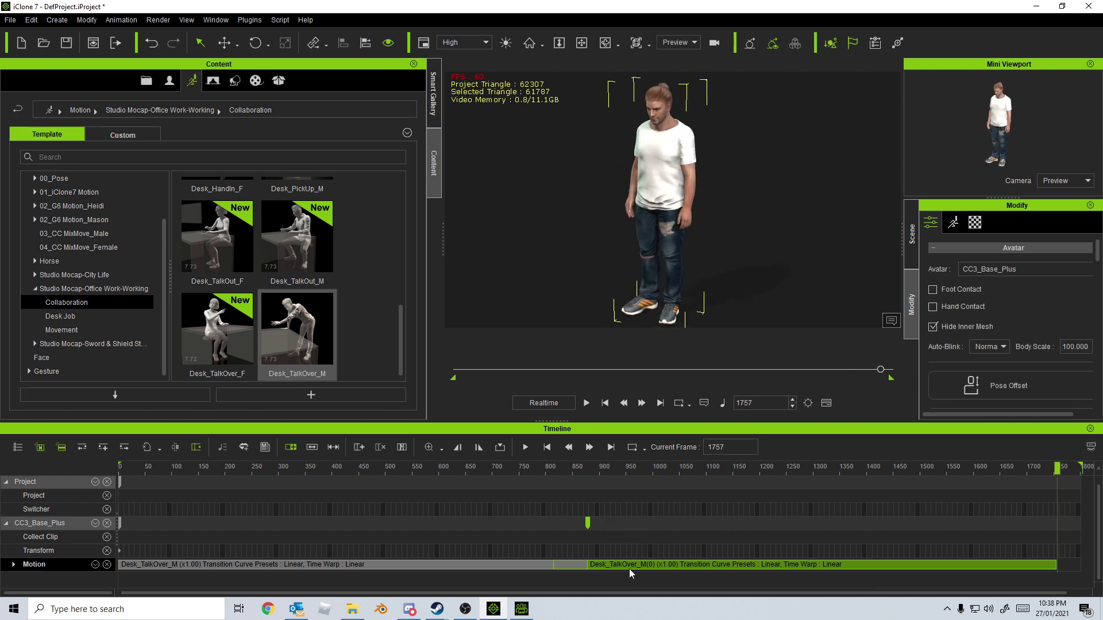
Step: Play the chained Stand_Idle, Crouch_Idle and Crouch_Walk_Slow clips through to frame 932
click(584, 406)
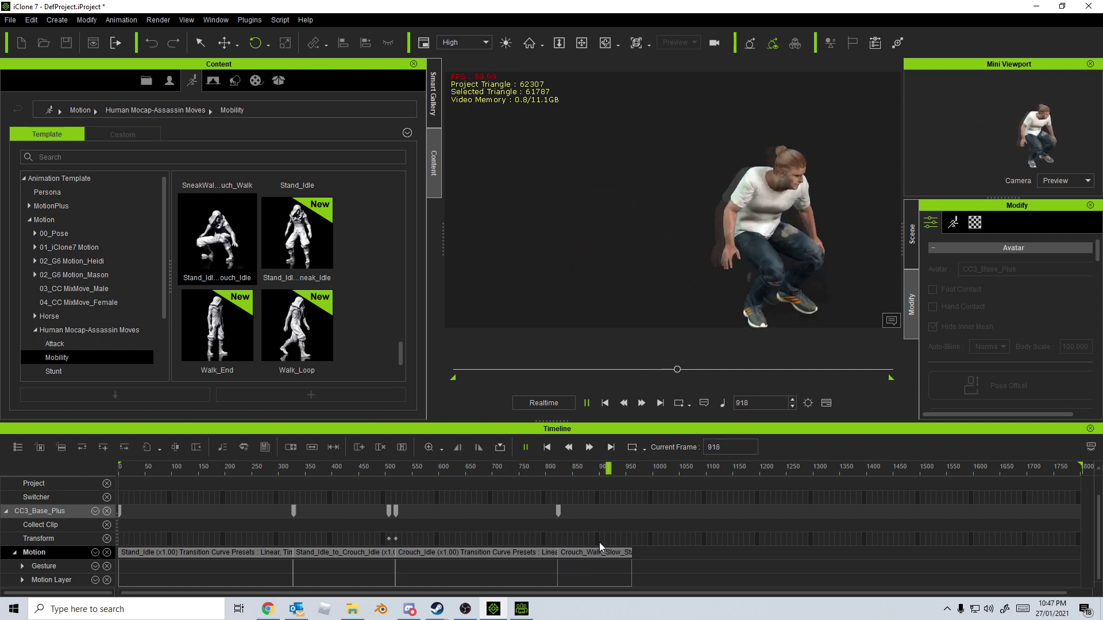
key(space)
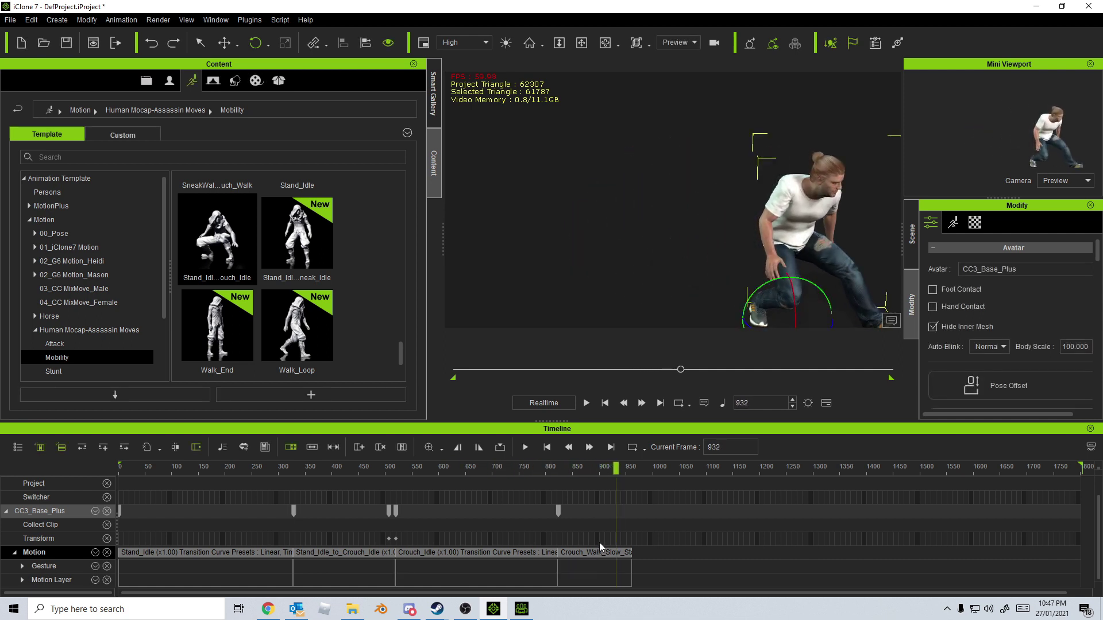
click(11, 19)
Step: Set up FBX export with the Blender target tool preset and range 1–1800
mouse_move(70, 118)
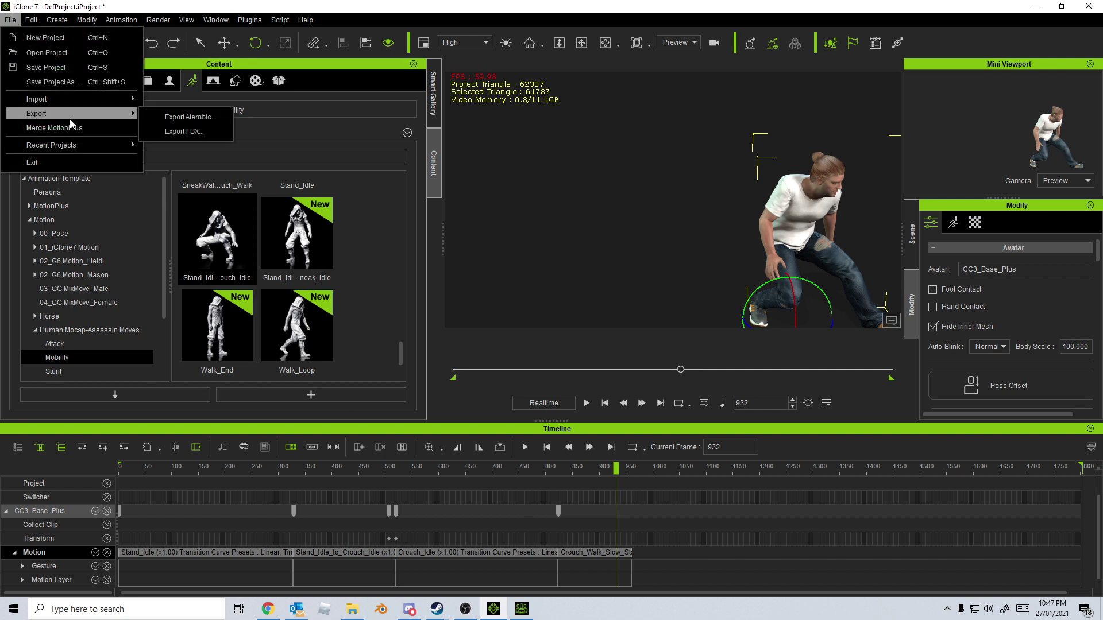
click(185, 131)
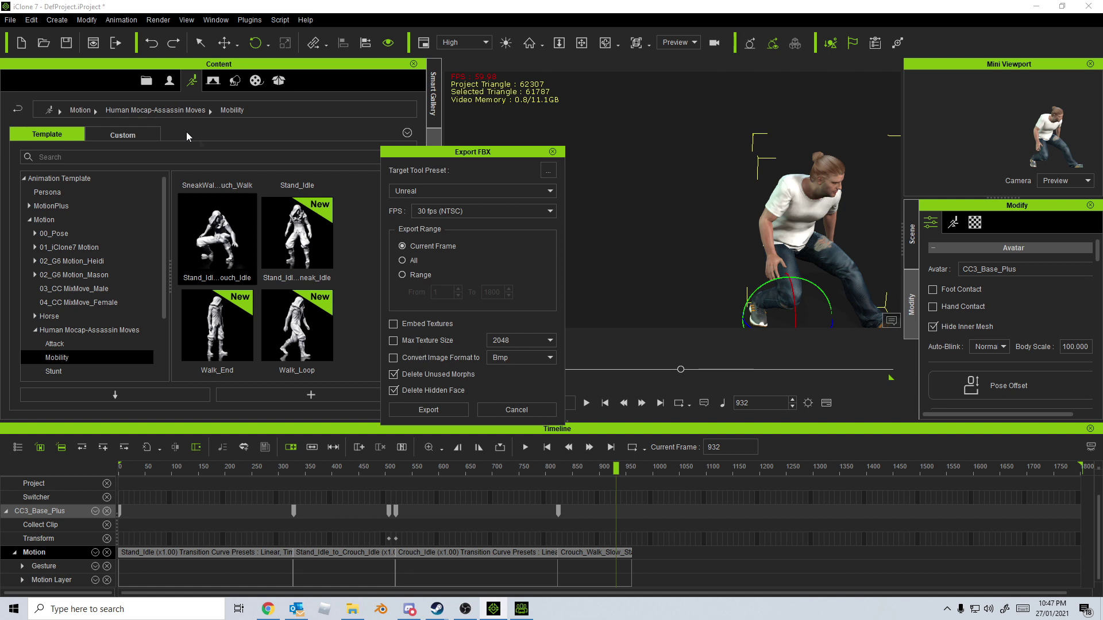
click(494, 191)
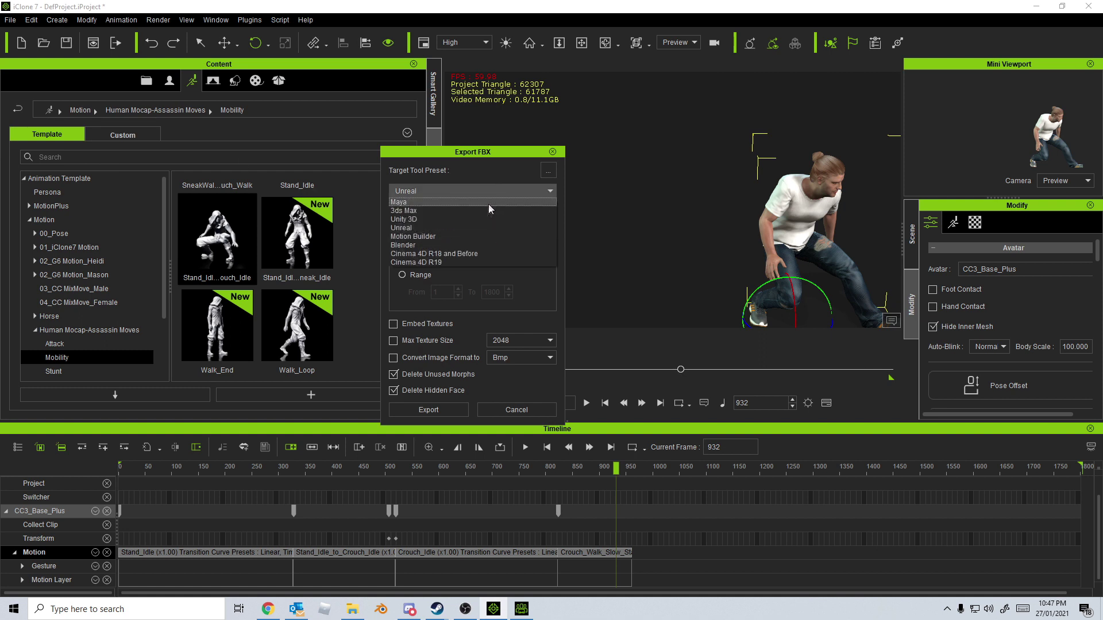
click(474, 244)
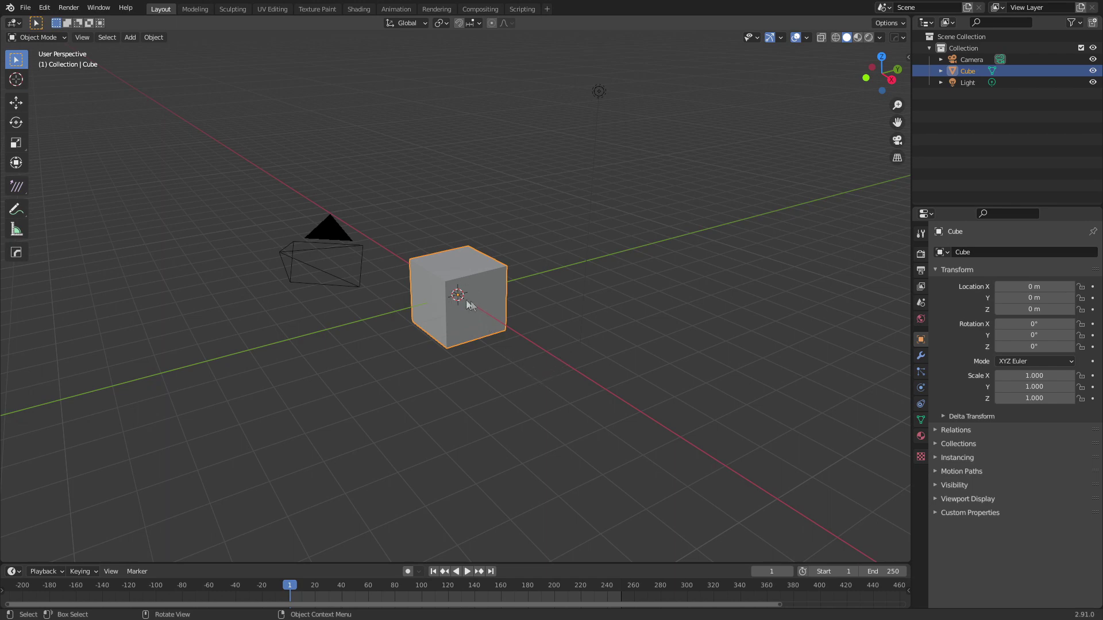
Step: Delete the default cube and import SneakSneakyWalk.fbx from the CharacterTes folder as FBX
key(Delete)
click(26, 9)
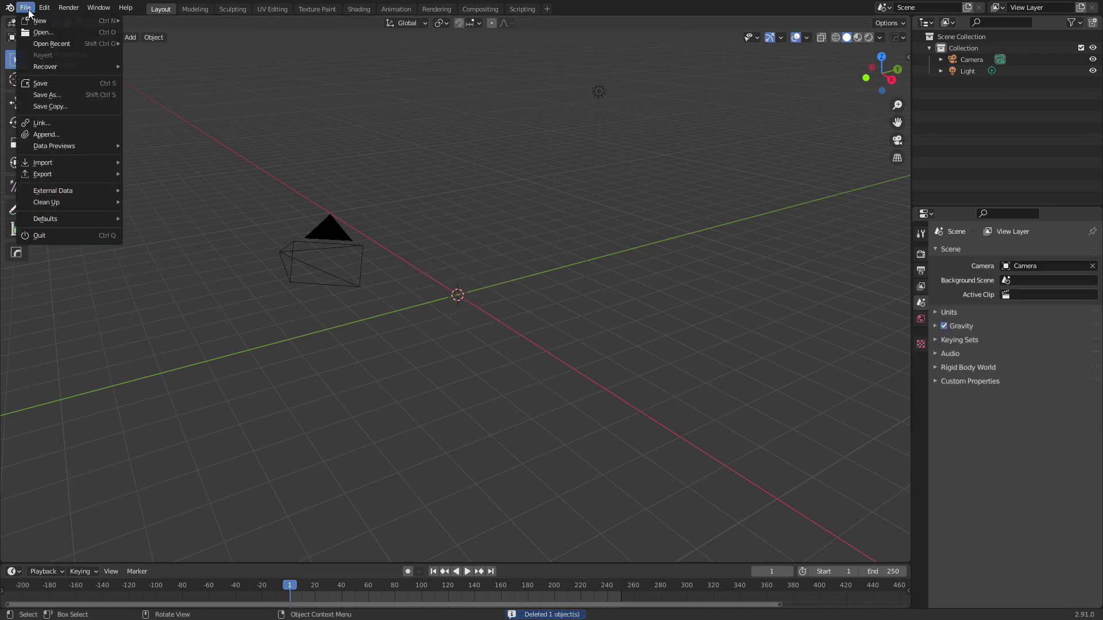
mouse_move(64, 164)
click(165, 186)
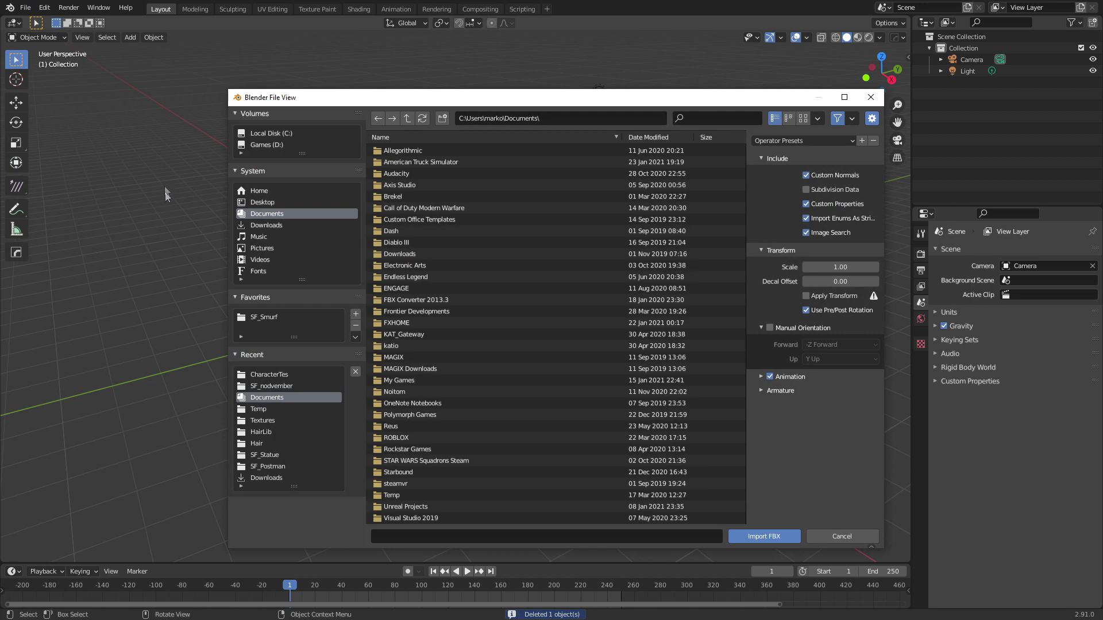
click(302, 376)
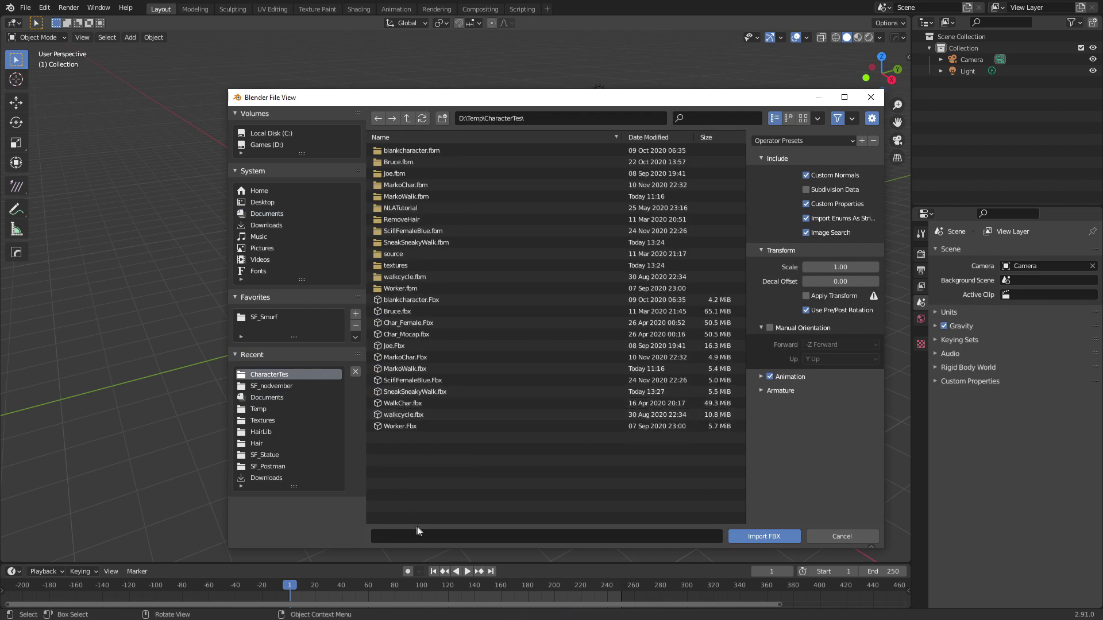
click(418, 392)
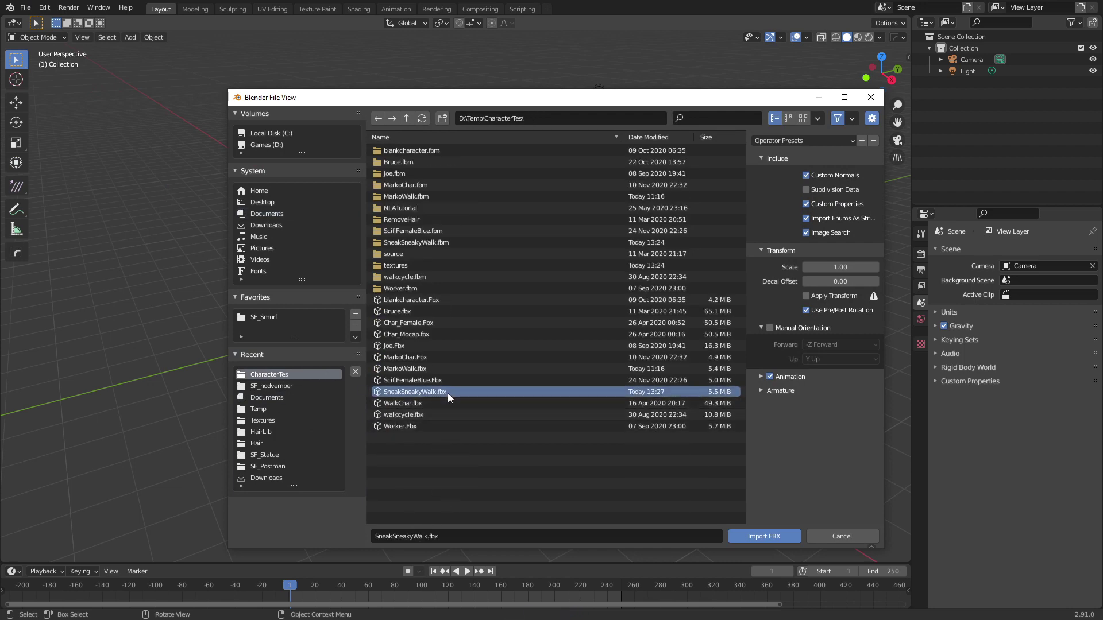
click(780, 538)
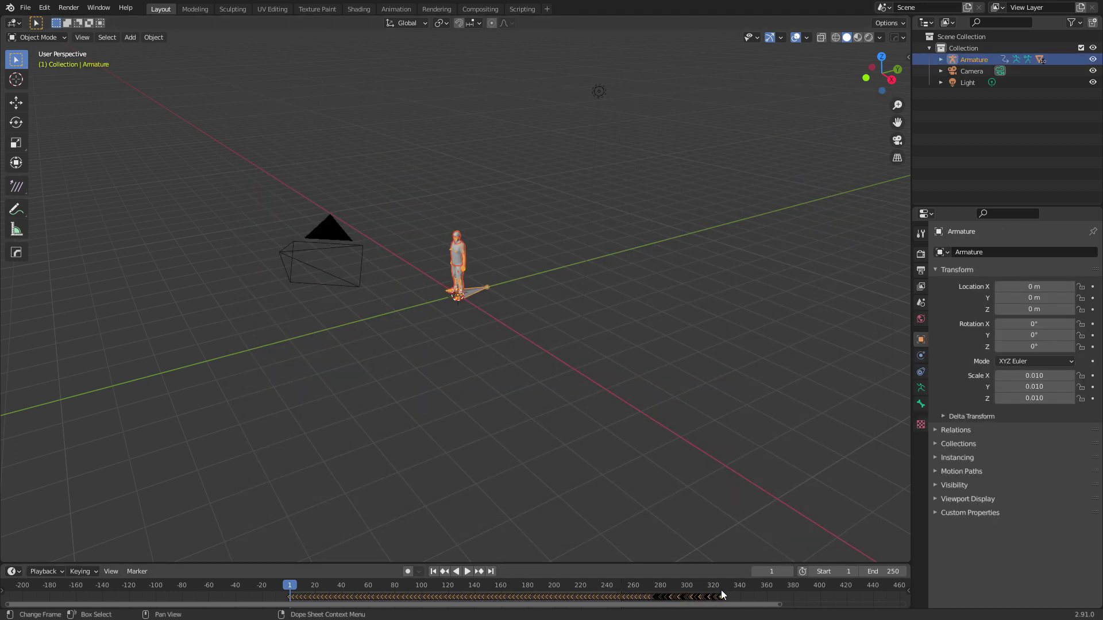
Step: Set the scene end frame to 325 and play back the character's crouch-walk animation
drag(883, 572, 891, 571)
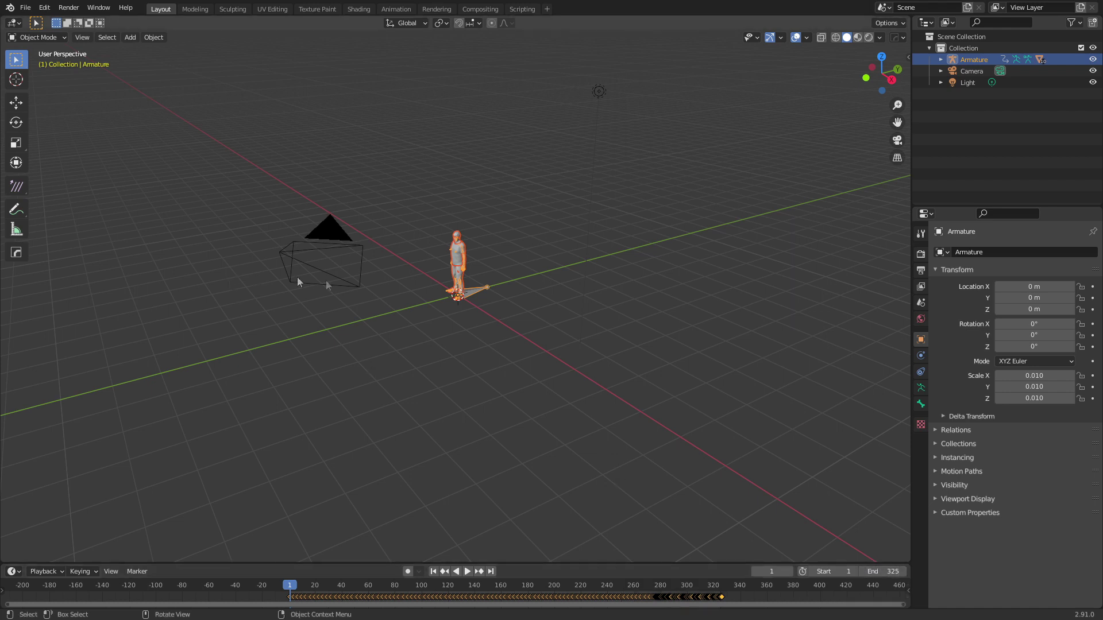
scroll(450, 382, up, 2)
click(467, 572)
middle_drag(374, 414, 443, 384)
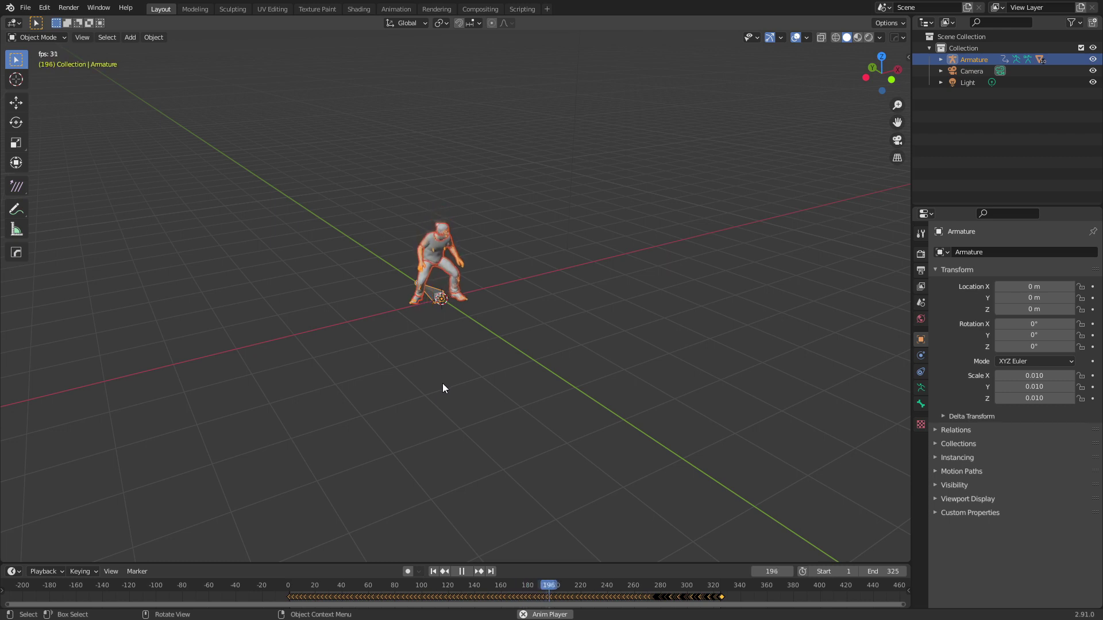
mouse_move(452, 387)
middle_down()
mouse_move(466, 386)
mouse_move(452, 386)
middle_up()
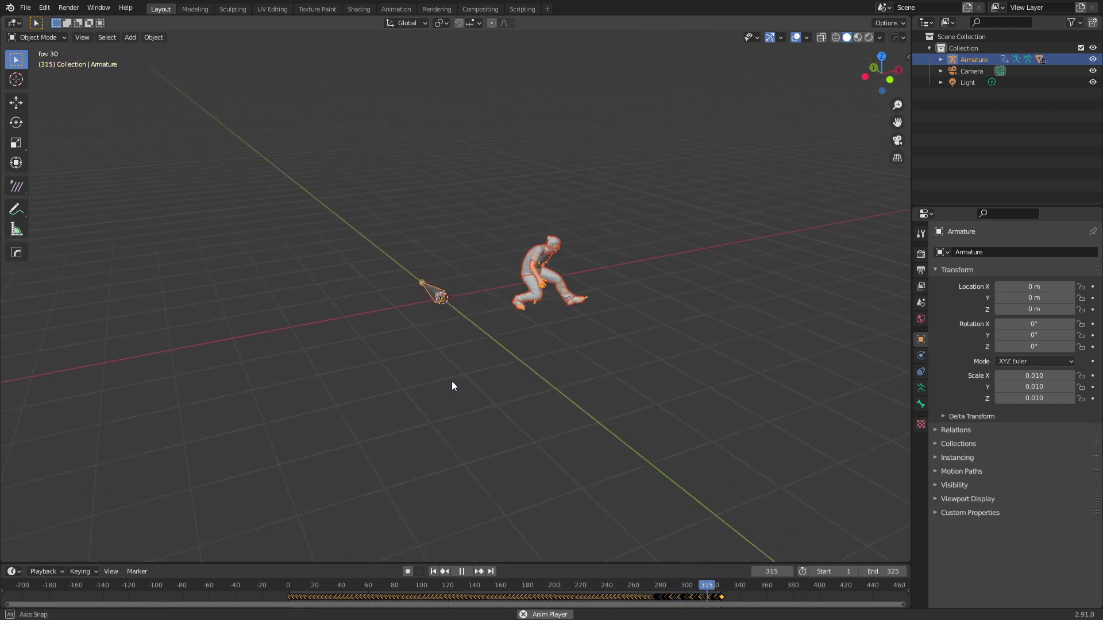